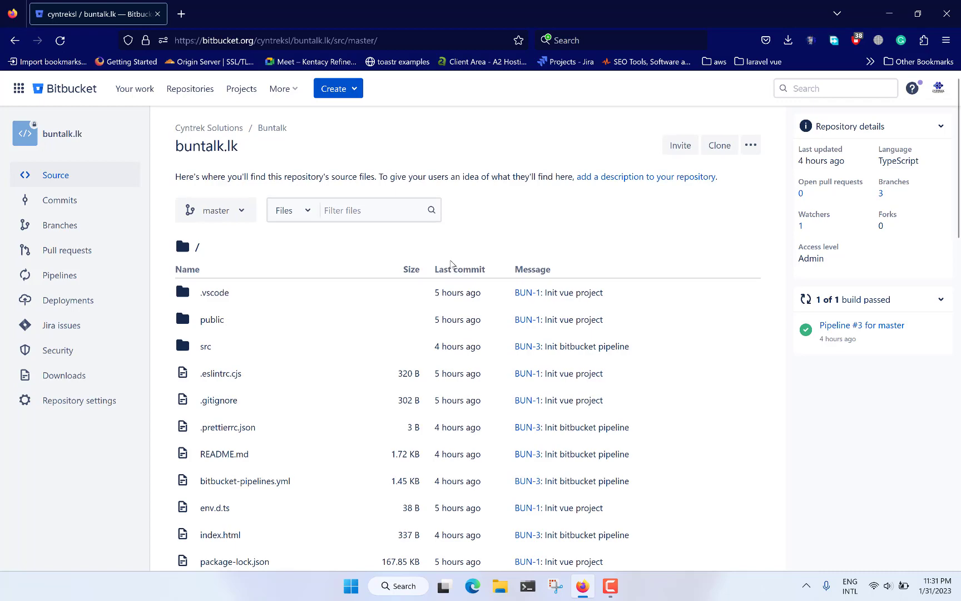
Step: Look through the source file list on the master branch of the buntalk.lk repository
{"action": "scroll", "coordinate": [450, 263], "scroll_direction": "down", "scroll_amount": 3}
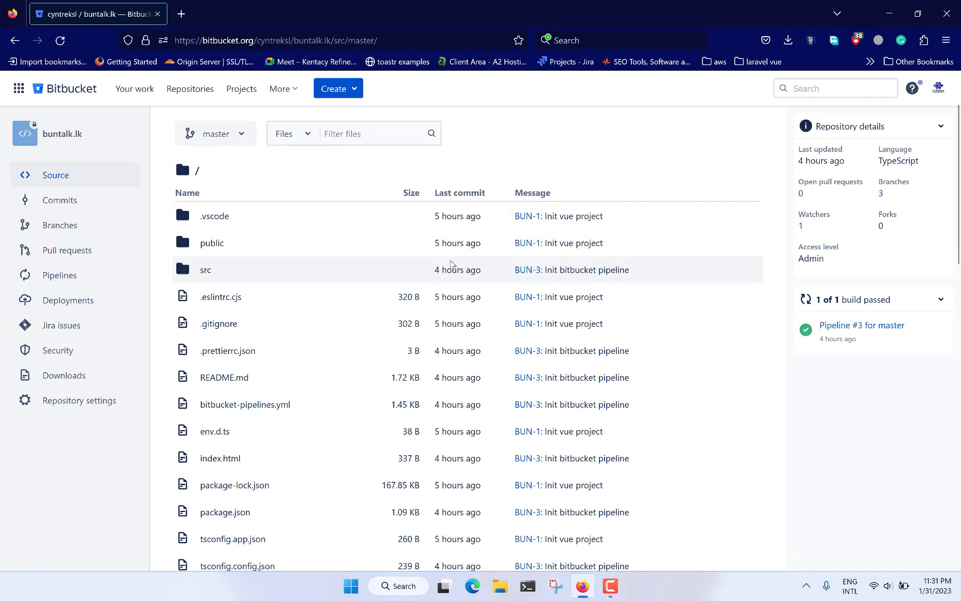
{"action": "scroll", "coordinate": [450, 263], "scroll_direction": "down", "scroll_amount": 4}
{"action": "scroll", "coordinate": [450, 264], "scroll_direction": "up", "scroll_amount": 7}
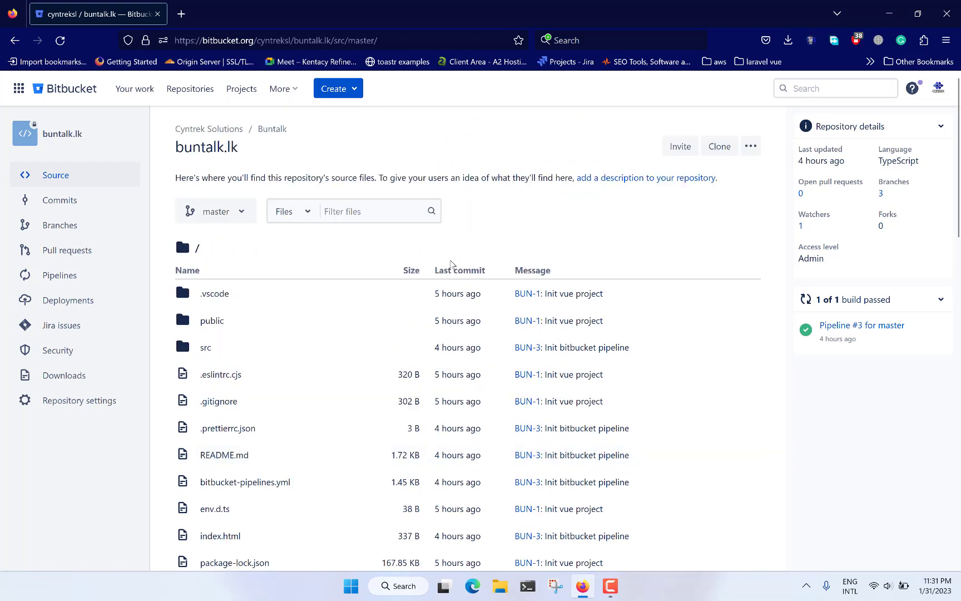
{"action": "scroll", "coordinate": [435, 272], "scroll_direction": "down", "scroll_amount": 10}
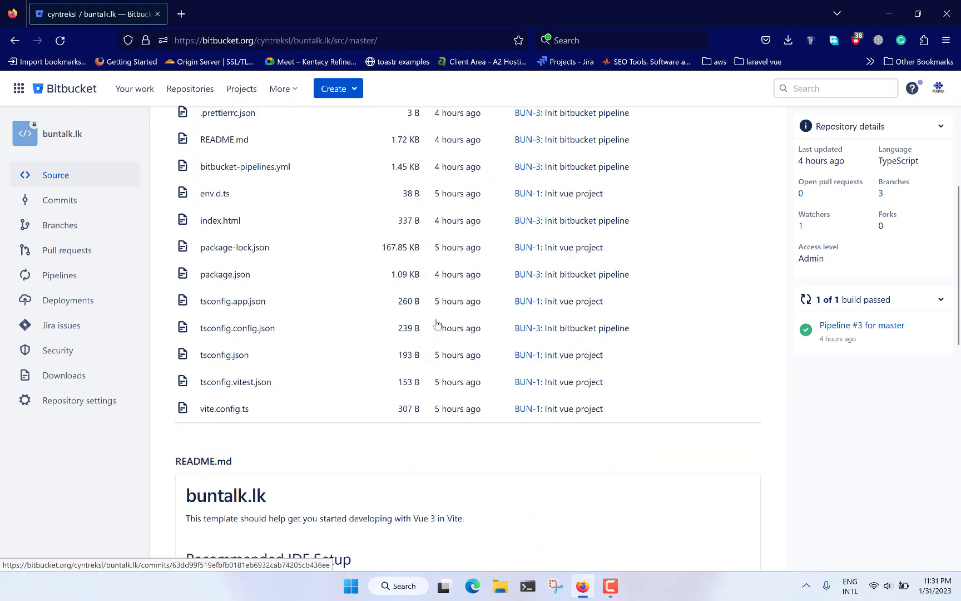
{"action": "scroll", "coordinate": [436, 324], "scroll_direction": "up", "scroll_amount": 10}
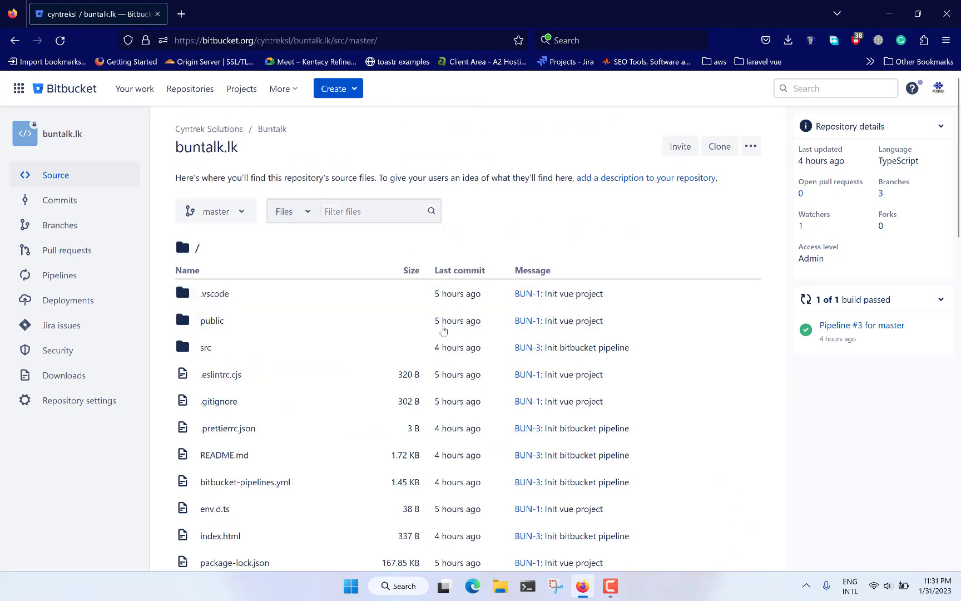
{"action": "scroll", "coordinate": [443, 330], "scroll_direction": "down", "scroll_amount": 5}
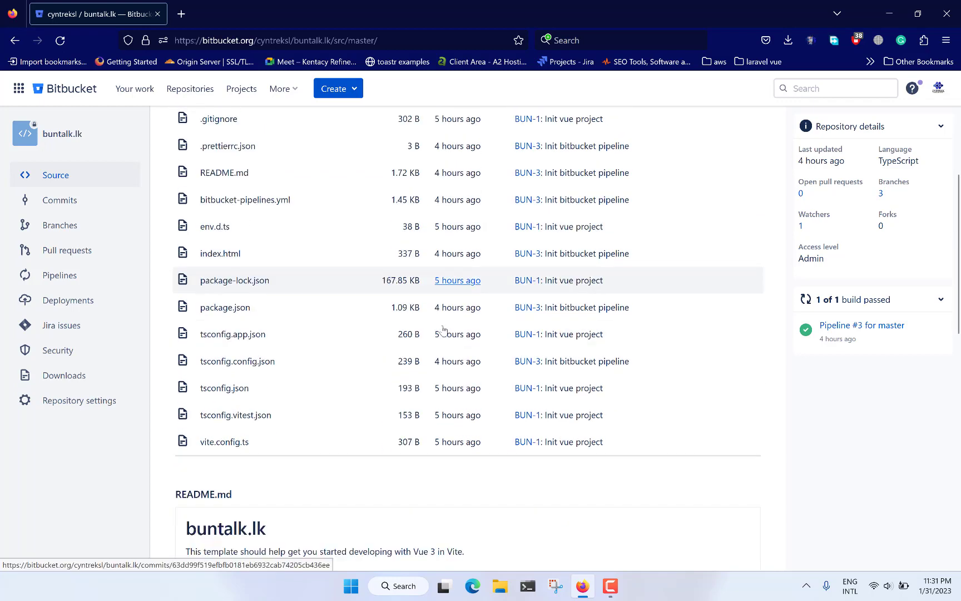
{"action": "scroll", "coordinate": [456, 217], "scroll_direction": "up", "scroll_amount": 5}
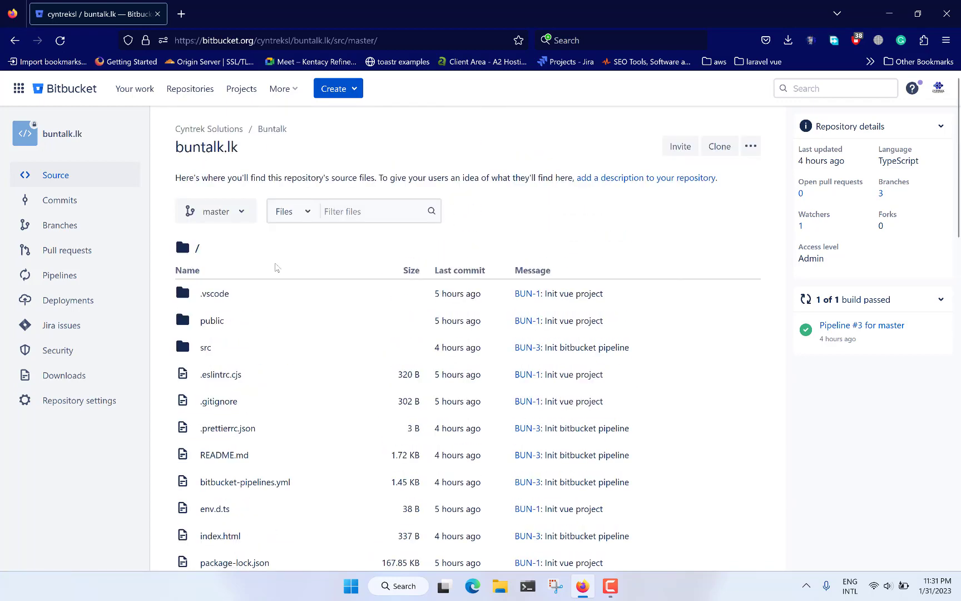
Step: Open the repository's branch overview and filter it to show all branches
{"action": "left_click", "coordinate": [85, 226]}
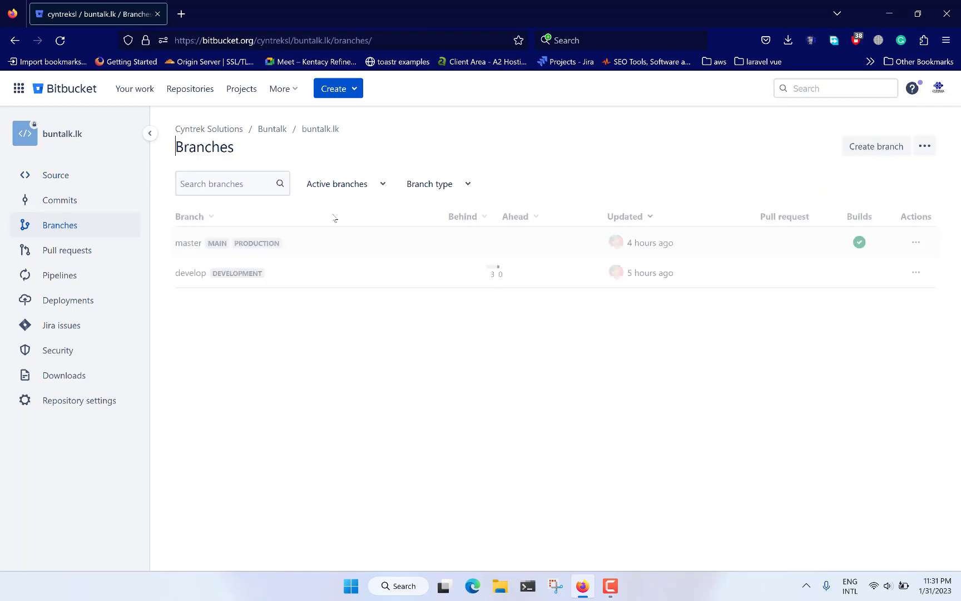
{"action": "left_click", "coordinate": [364, 189]}
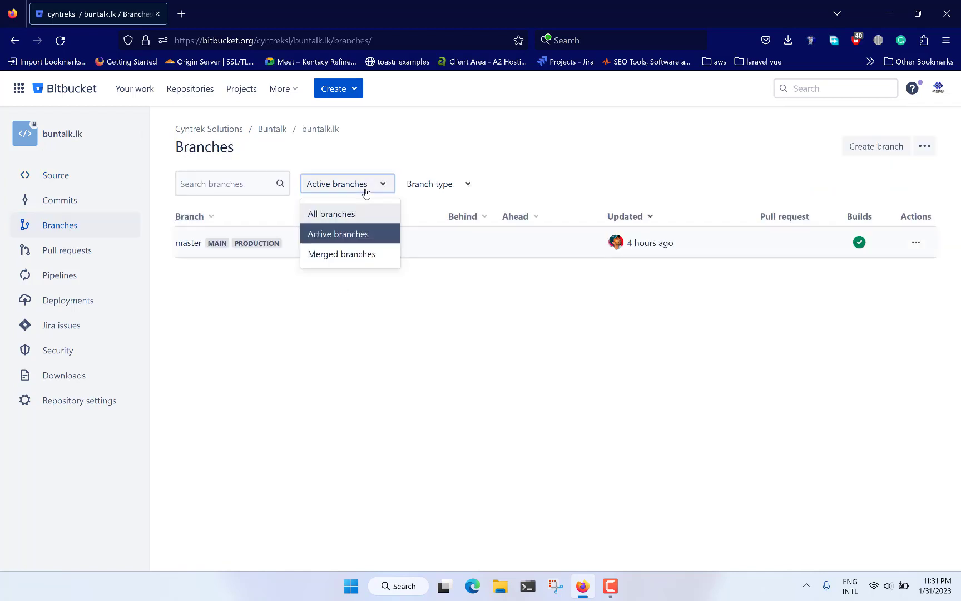
{"action": "left_click", "coordinate": [334, 215]}
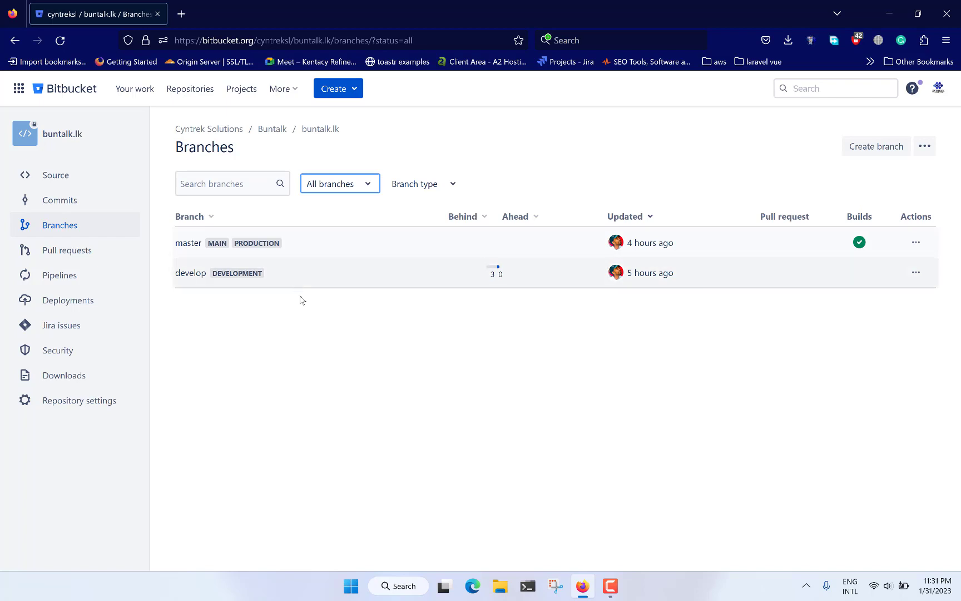
Step: Open the EC2 Management Console in a new browser tab using an address suggestion for "aws"
{"action": "left_click", "coordinate": [182, 13]}
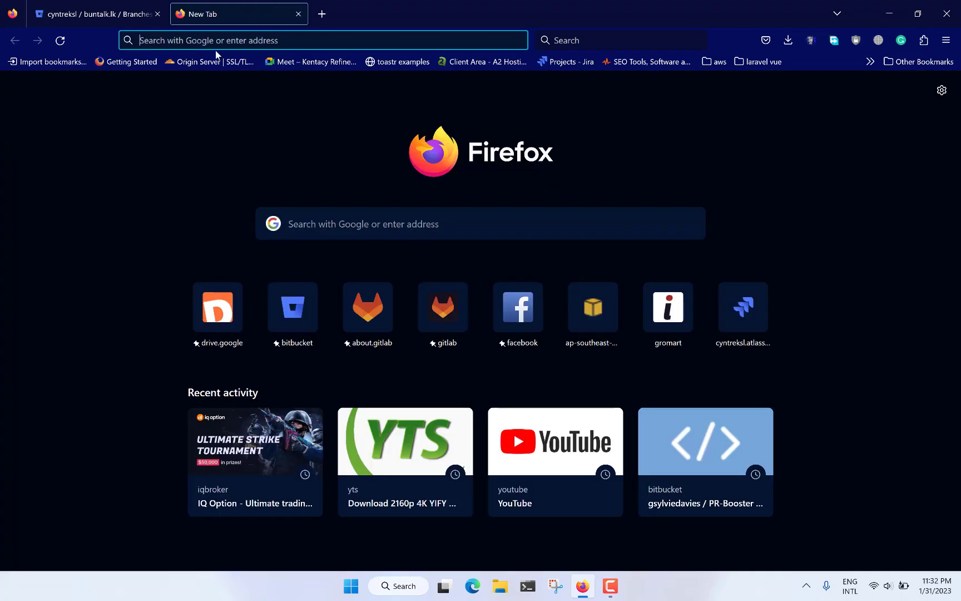
{"action": "type", "text": "aws"}
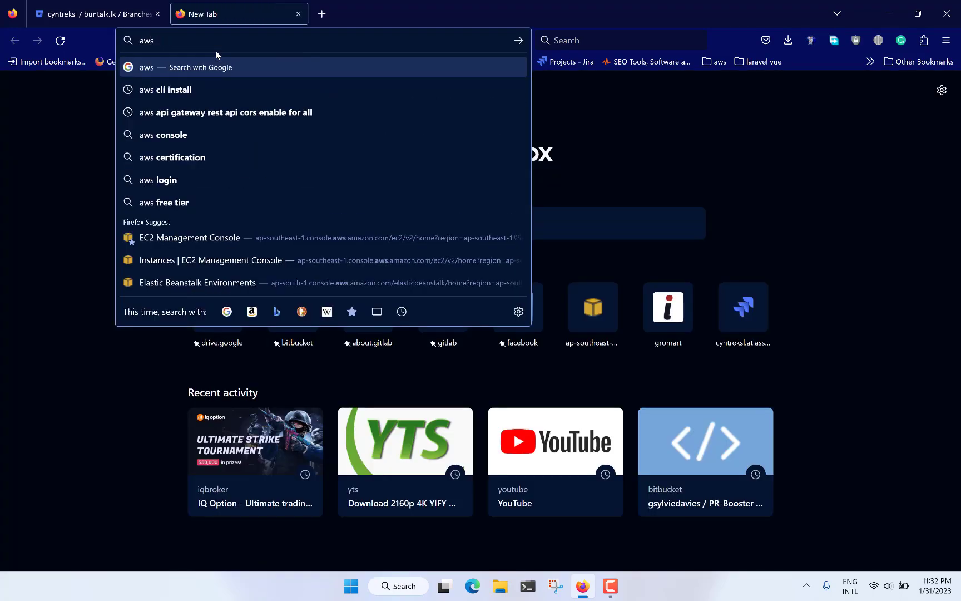
{"action": "key", "text": "Down"}
{"action": "key", "text": "Down"}
{"action": "key", "text": "Down"}
{"action": "key", "text": "Down"}
{"action": "key", "text": "Down"}
{"action": "key", "text": "Down"}
{"action": "key", "text": "Down"}
{"action": "key", "text": "Down"}
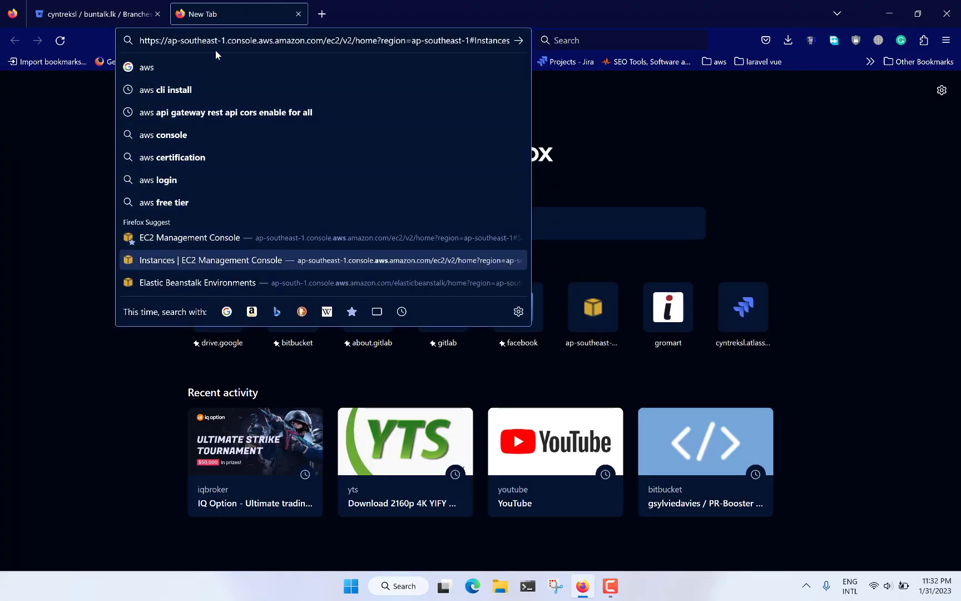
{"action": "key", "text": "Up"}
{"action": "key", "text": "Return"}
Step: Search the AWS services for "amp" and open AWS Amplify
{"action": "left_click", "coordinate": [179, 83]}
{"action": "type", "text": "am"}
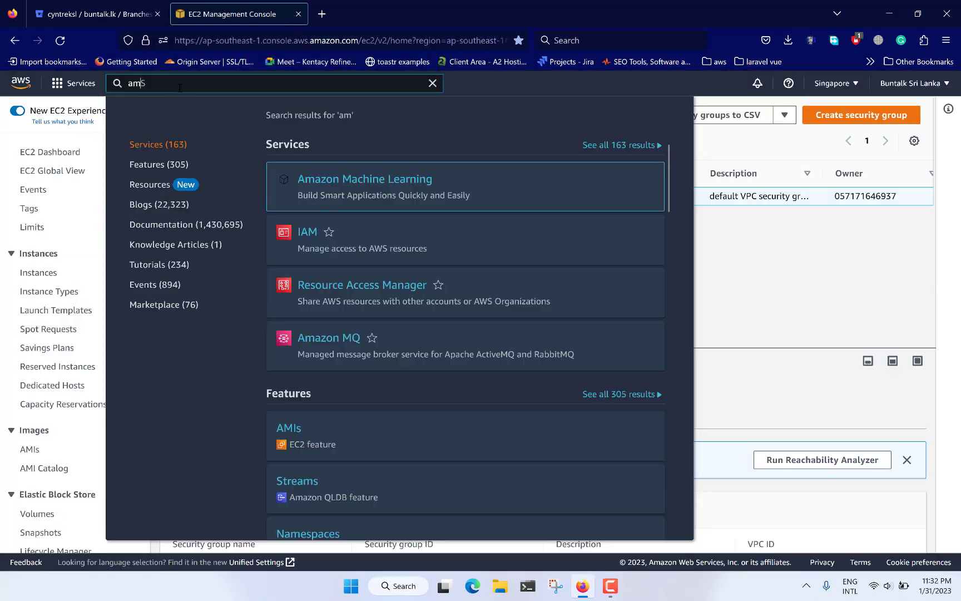
{"action": "type", "text": "p"}
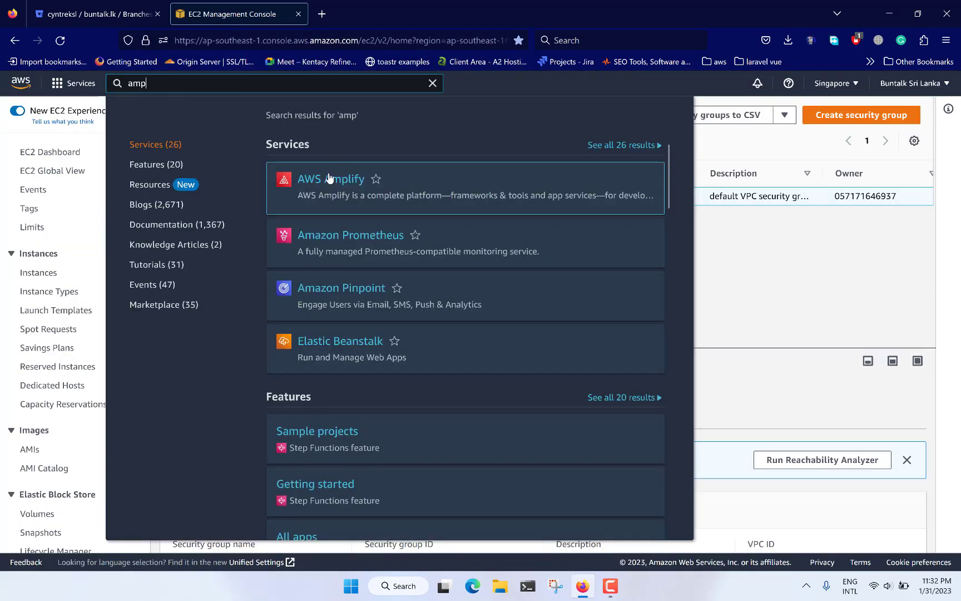
{"action": "left_click", "coordinate": [305, 192]}
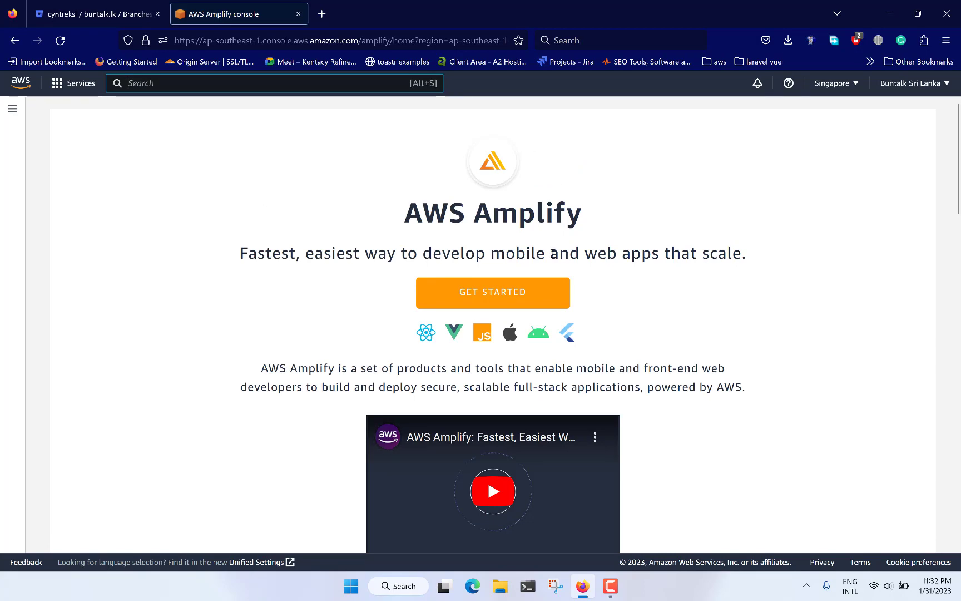
Step: Examine the Build, Ship, Scale and Get started sections of the AWS Amplify introduction page
{"action": "scroll", "coordinate": [553, 253], "scroll_direction": "down", "scroll_amount": 4}
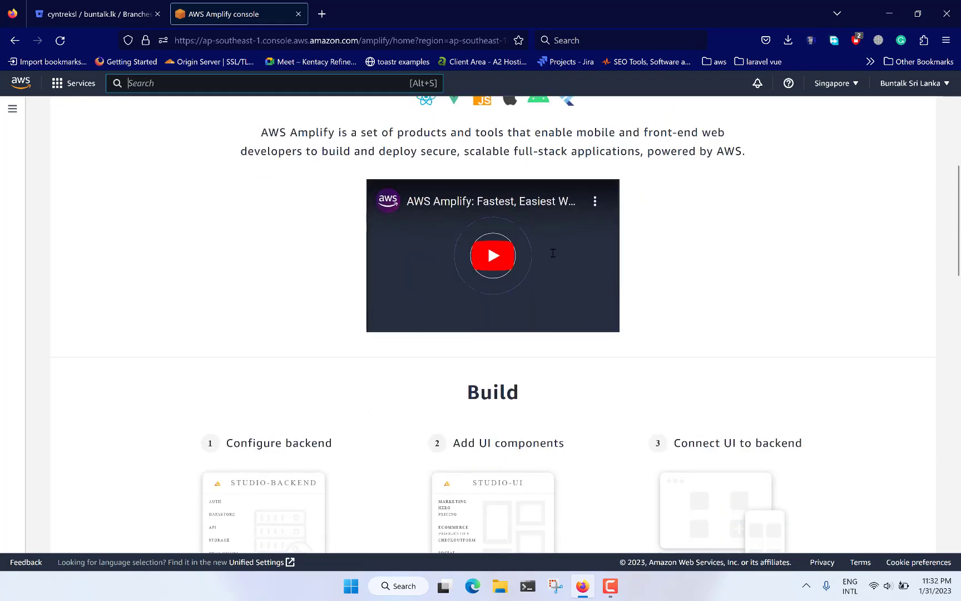
{"action": "scroll", "coordinate": [553, 253], "scroll_direction": "down", "scroll_amount": 6}
{"action": "scroll", "coordinate": [553, 253], "scroll_direction": "up", "scroll_amount": 2}
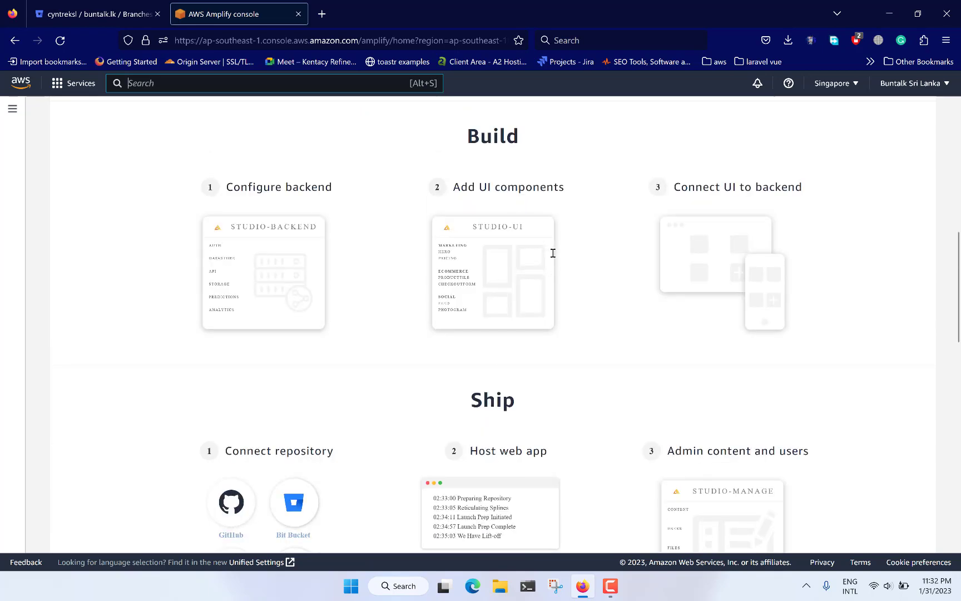
{"action": "scroll", "coordinate": [553, 253], "scroll_direction": "up", "scroll_amount": 5}
{"action": "scroll", "coordinate": [556, 140], "scroll_direction": "down", "scroll_amount": 5}
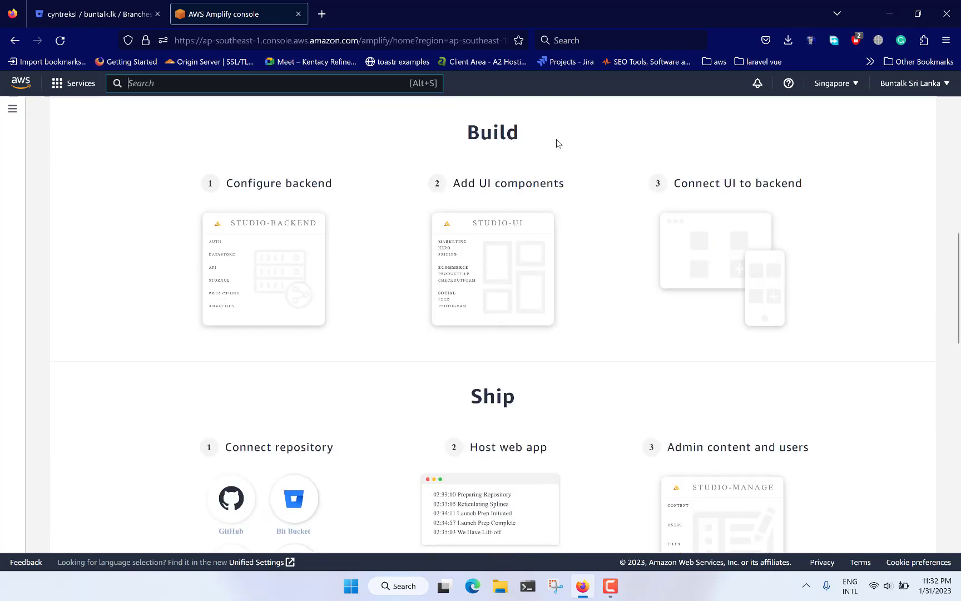
{"action": "scroll", "coordinate": [557, 143], "scroll_direction": "down", "scroll_amount": 1}
{"action": "scroll", "coordinate": [557, 143], "scroll_direction": "down", "scroll_amount": 3}
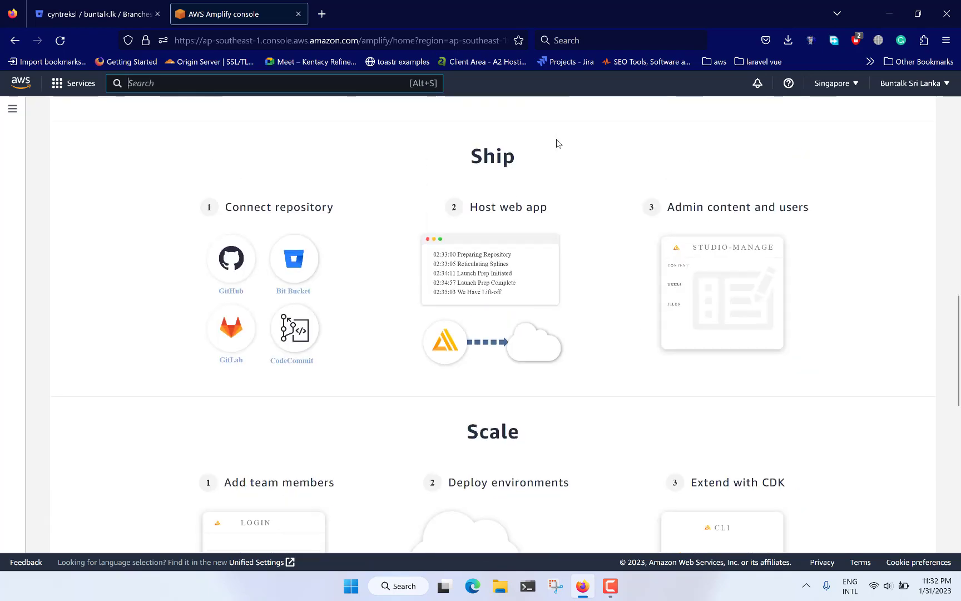
{"action": "scroll", "coordinate": [556, 143], "scroll_direction": "down", "scroll_amount": 5}
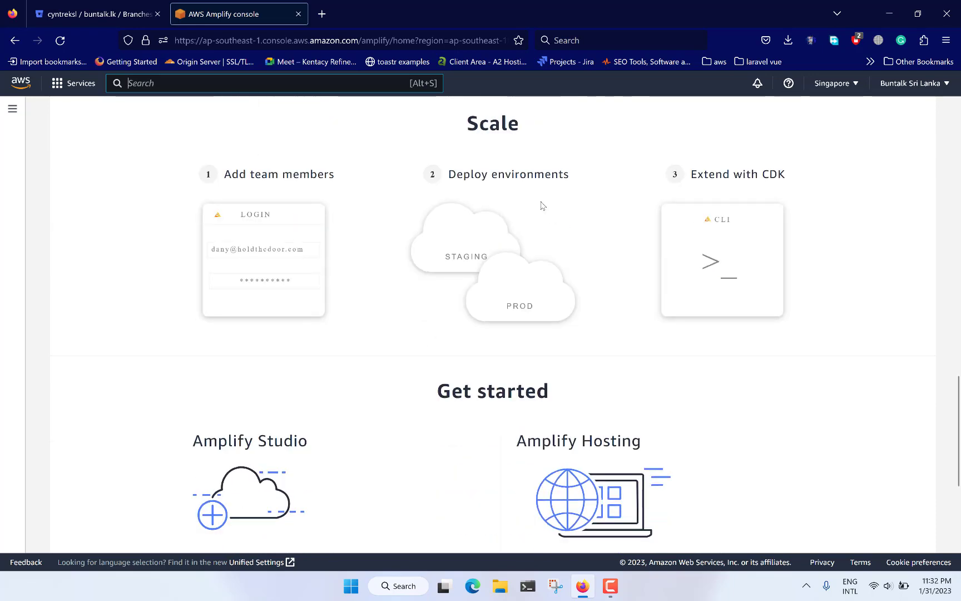
{"action": "scroll", "coordinate": [564, 273], "scroll_direction": "down", "scroll_amount": 1}
{"action": "scroll", "coordinate": [564, 272], "scroll_direction": "down", "scroll_amount": 1}
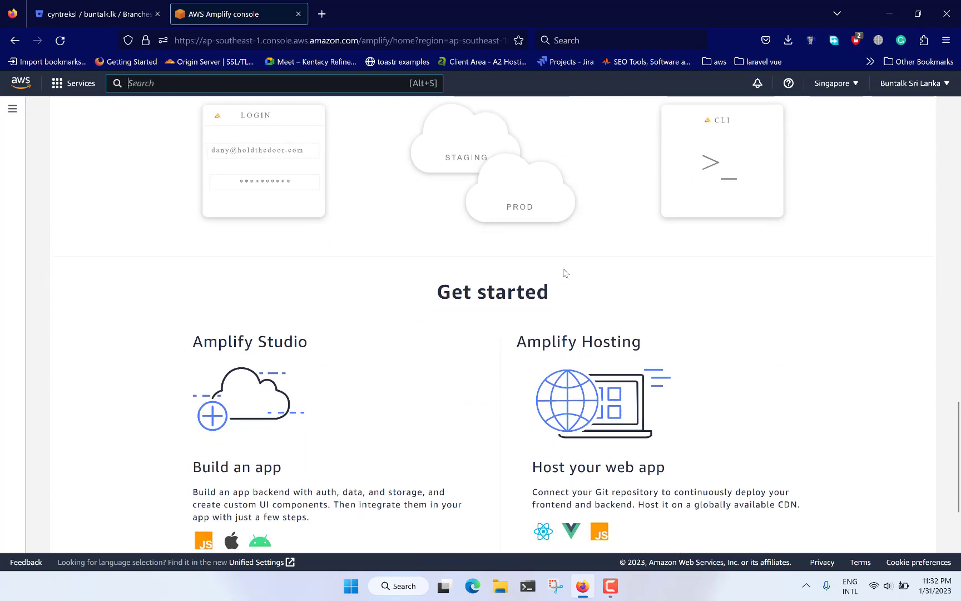
{"action": "scroll", "coordinate": [564, 273], "scroll_direction": "down", "scroll_amount": 2}
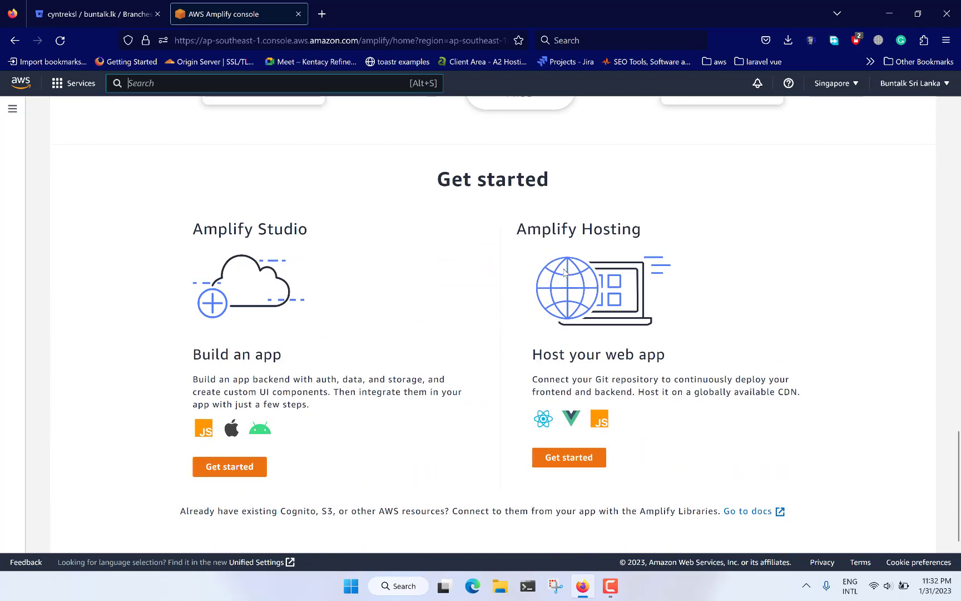
{"action": "scroll", "coordinate": [323, 334], "scroll_direction": "down", "scroll_amount": 1}
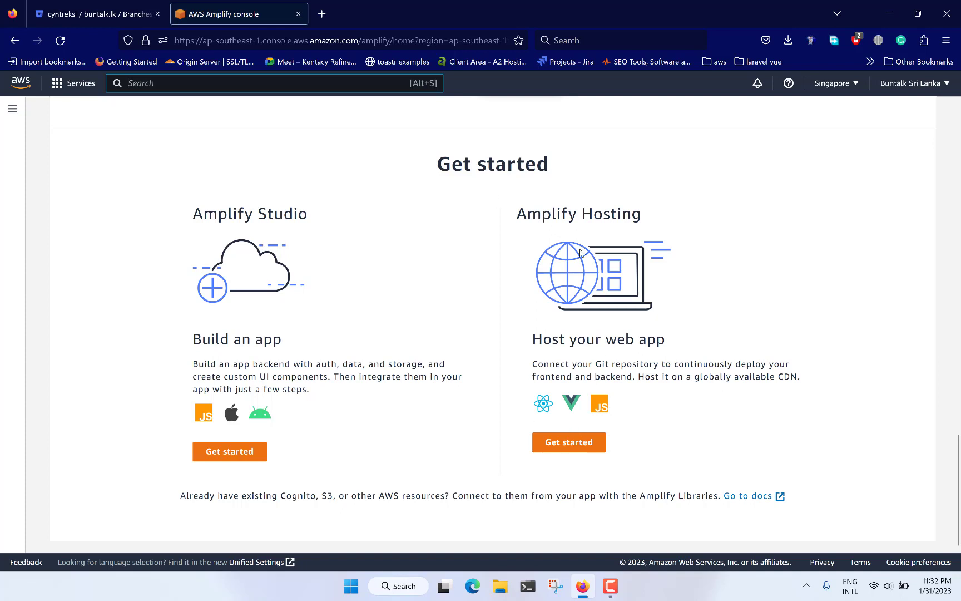
{"action": "left_click", "coordinate": [569, 441]}
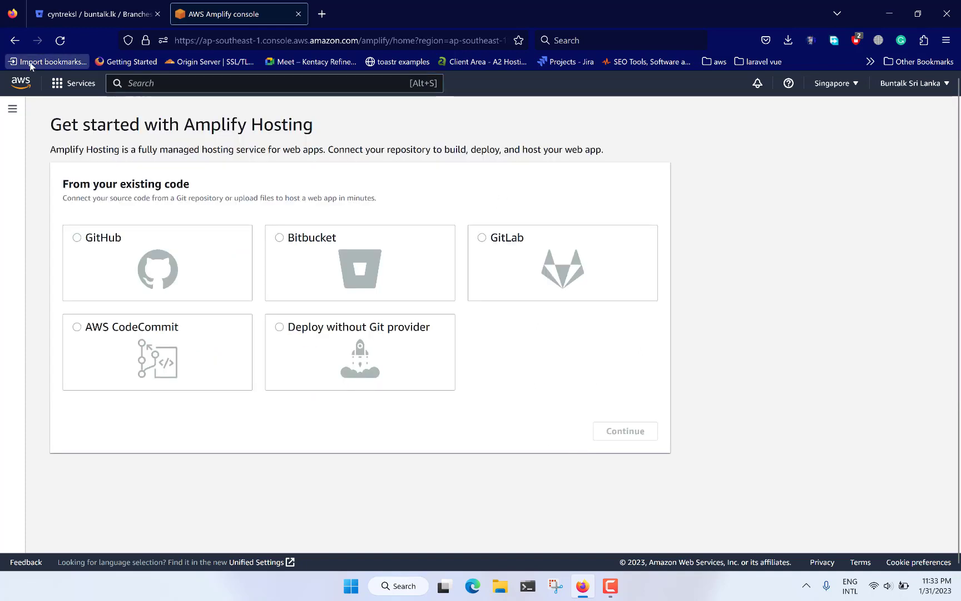
{"action": "left_click", "coordinate": [15, 39]}
{"action": "scroll", "coordinate": [587, 452], "scroll_direction": "down", "scroll_amount": 3}
{"action": "scroll", "coordinate": [587, 452], "scroll_direction": "down", "scroll_amount": 5}
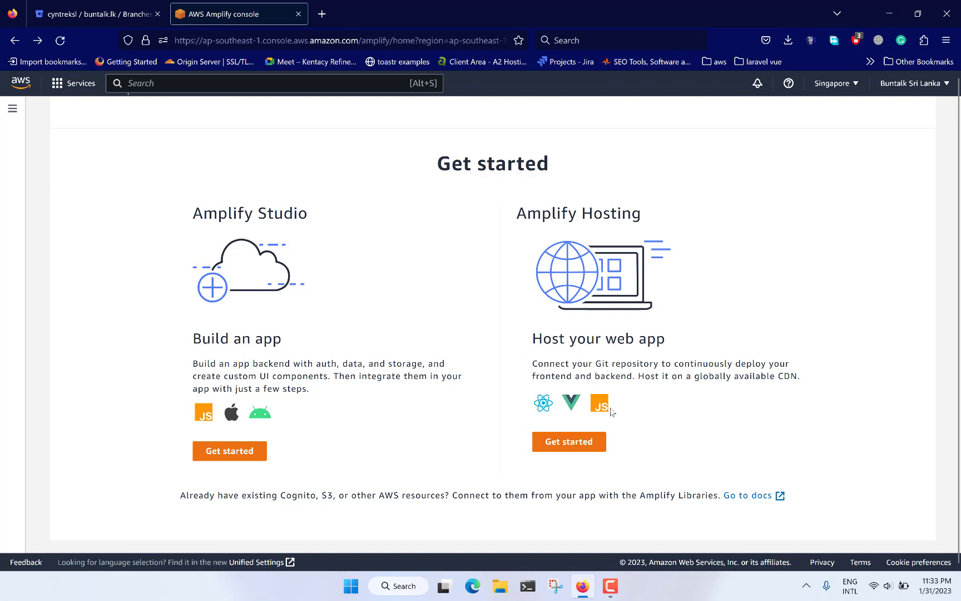
Step: Get started with Amplify Hosting and connect Bitbucket as the source code provider
{"action": "left_click", "coordinate": [569, 442]}
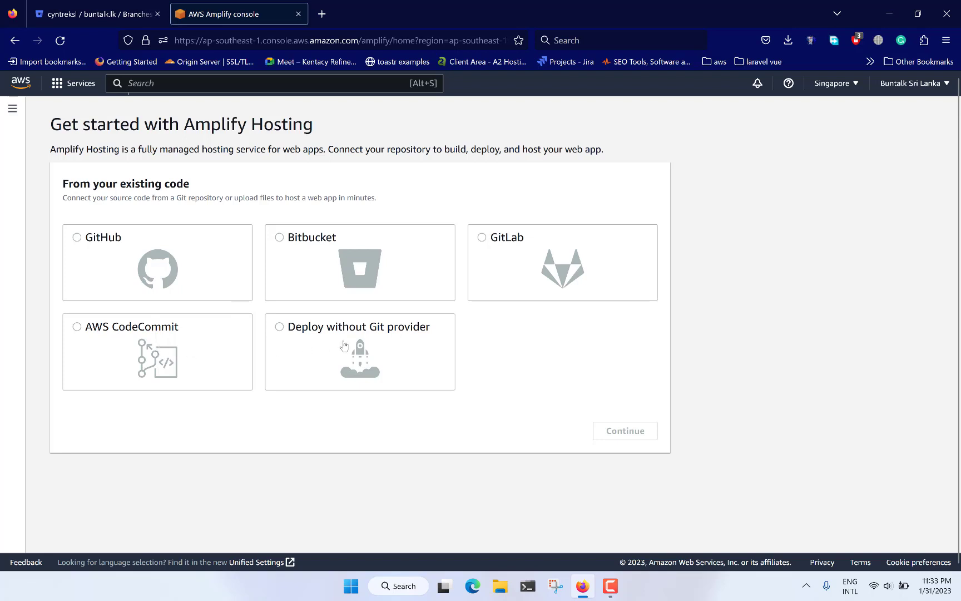
{"action": "left_click", "coordinate": [280, 239]}
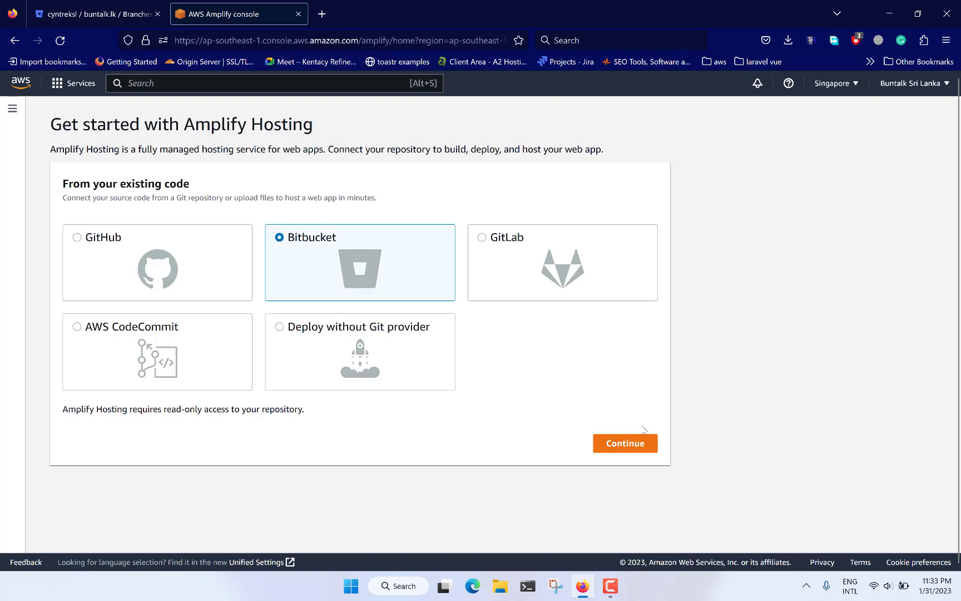
{"action": "left_click", "coordinate": [636, 445]}
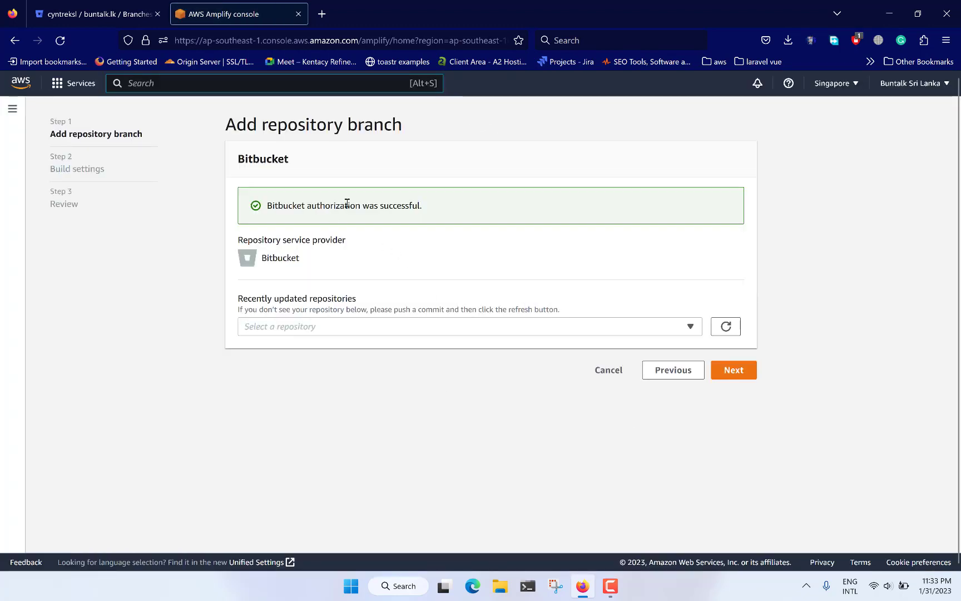
Step: Select cyntreksl/buntalk.lk as the repository for the Amplify app
{"action": "left_click", "coordinate": [349, 328]}
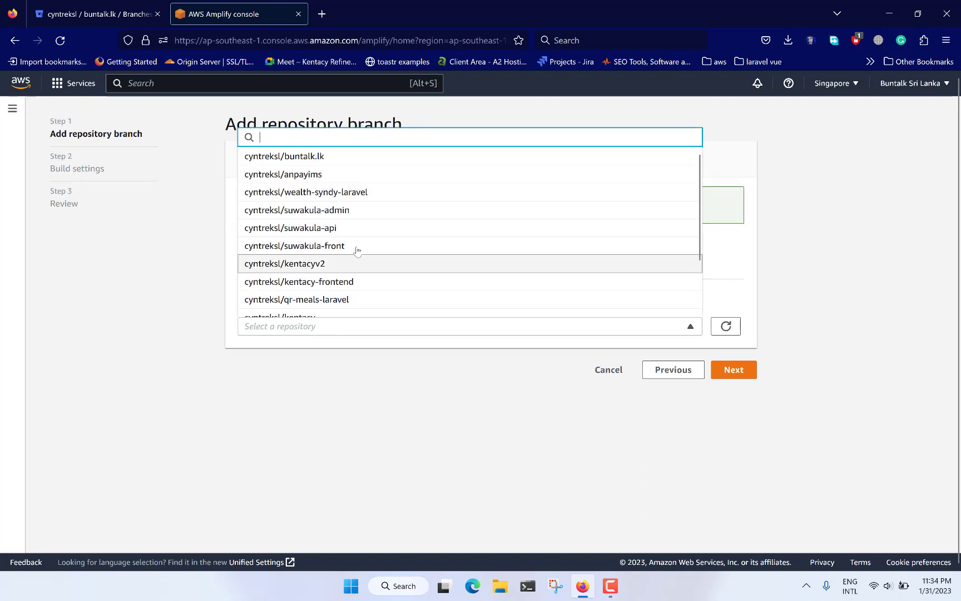
{"action": "scroll", "coordinate": [356, 250], "scroll_direction": "down", "scroll_amount": 2}
{"action": "scroll", "coordinate": [356, 184], "scroll_direction": "up", "scroll_amount": 2}
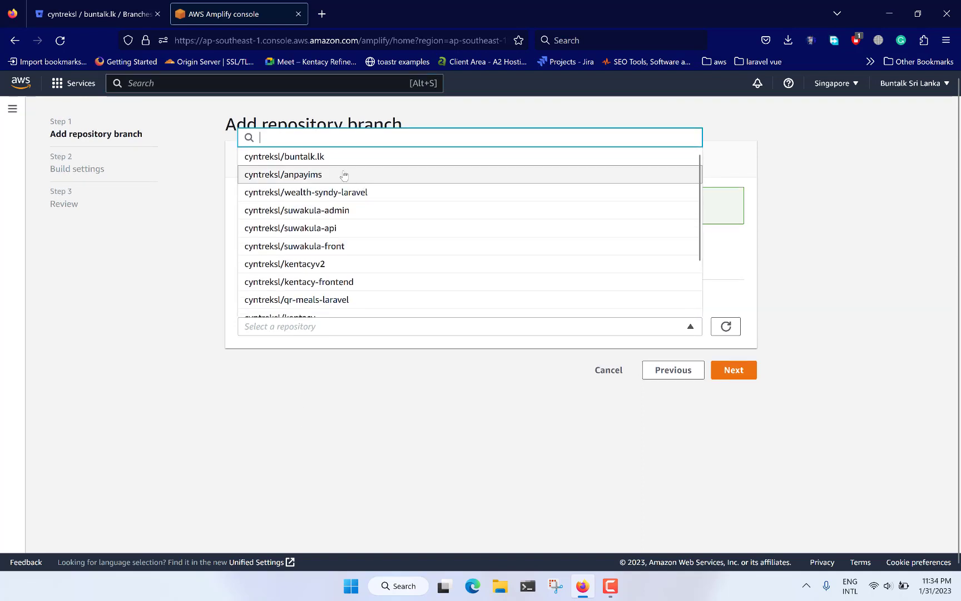
{"action": "left_click", "coordinate": [318, 158]}
Step: Choose the develop branch of the repository and continue to the app's build settings
{"action": "left_click", "coordinate": [320, 396]}
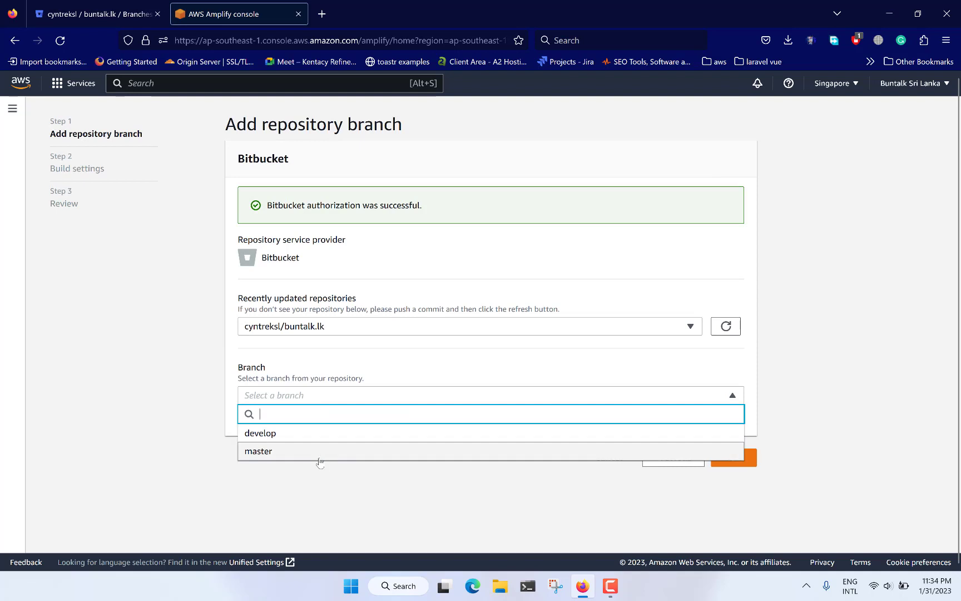
{"action": "left_click", "coordinate": [348, 396]}
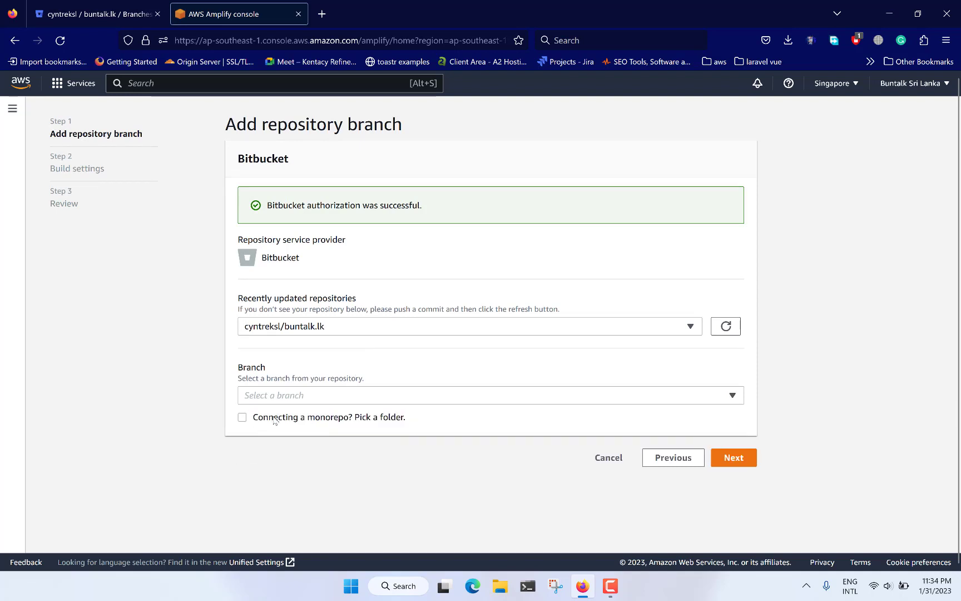
{"action": "left_click", "coordinate": [313, 400]}
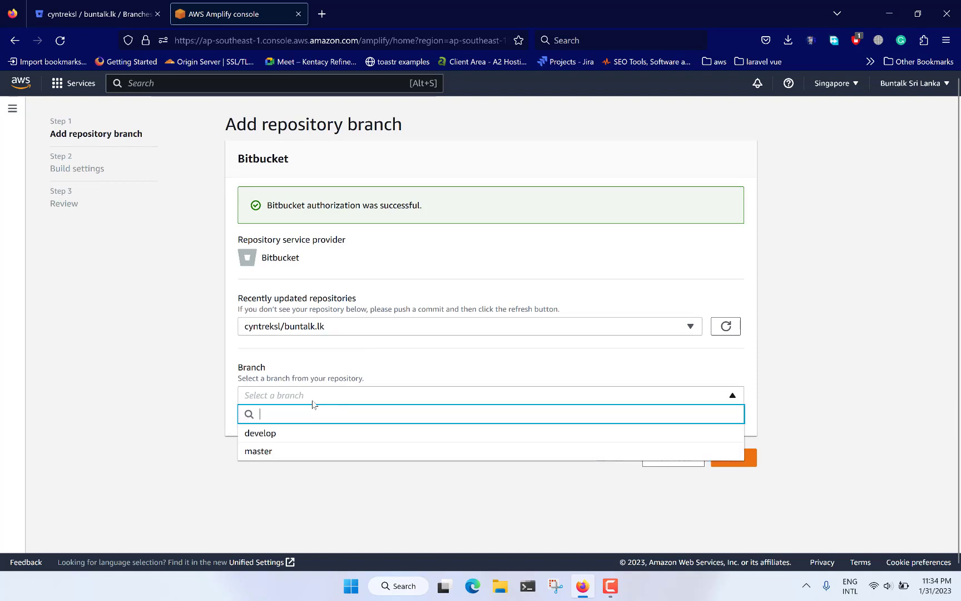
{"action": "left_click", "coordinate": [307, 434]}
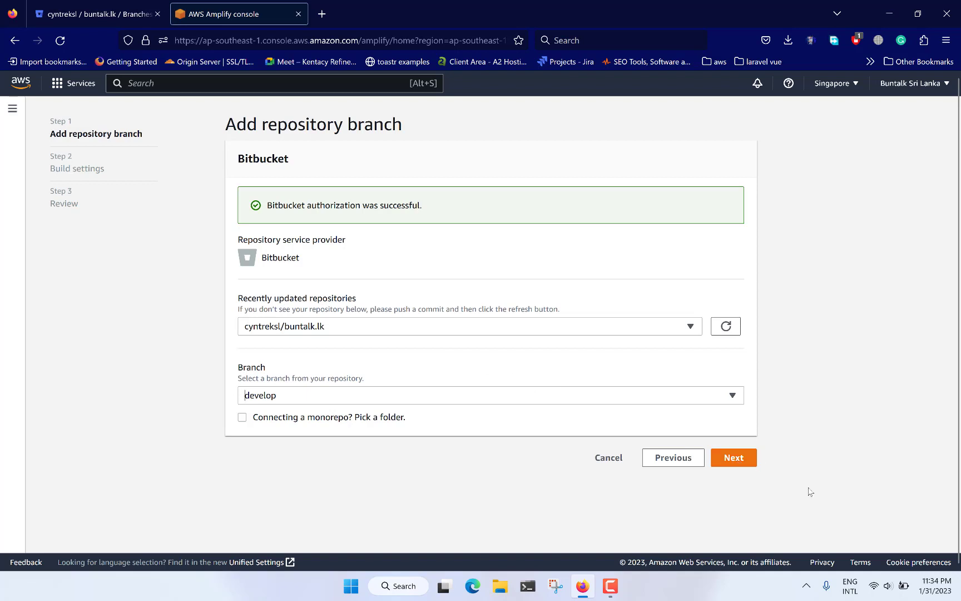
{"action": "left_click", "coordinate": [723, 457]}
{"action": "scroll", "coordinate": [405, 303], "scroll_direction": "down", "scroll_amount": 1}
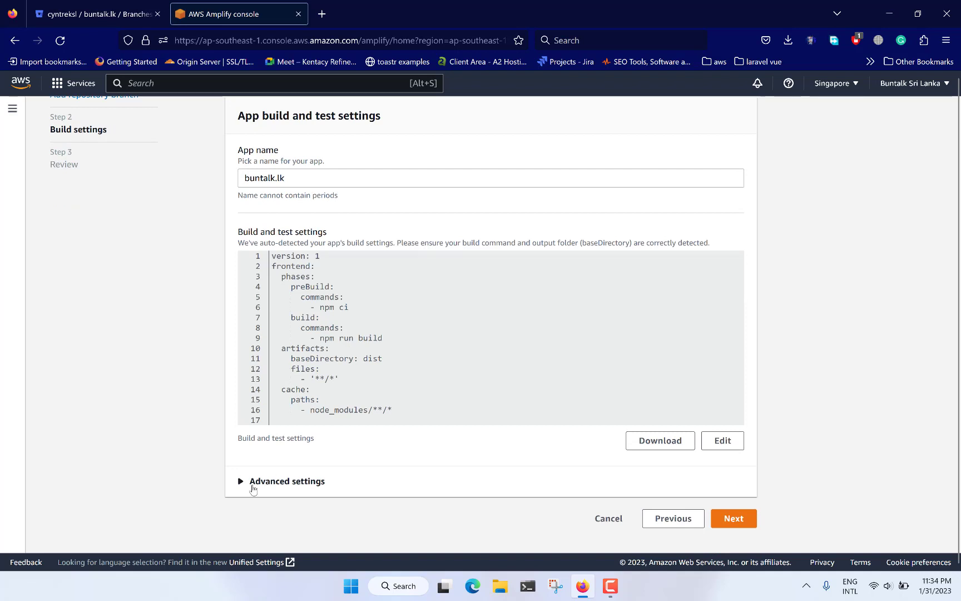
Step: Accept the auto-detected build settings, review the repository and app details, and save and deploy the buntalk.lk app
{"action": "left_click", "coordinate": [734, 518]}
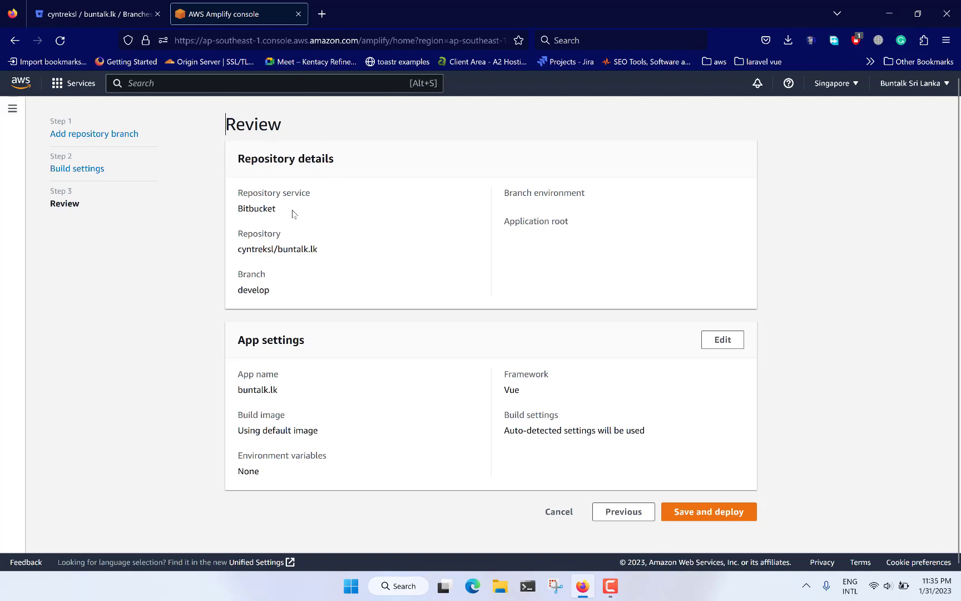
{"action": "left_click_drag", "start_coordinate": [288, 213], "coordinate": [241, 209]}
{"action": "left_click_drag", "start_coordinate": [275, 295], "coordinate": [234, 295]}
{"action": "left_click_drag", "start_coordinate": [326, 250], "coordinate": [251, 249]}
{"action": "left_click", "coordinate": [435, 411]}
{"action": "left_click_drag", "start_coordinate": [263, 388], "coordinate": [286, 393]}
{"action": "left_click", "coordinate": [581, 427]}
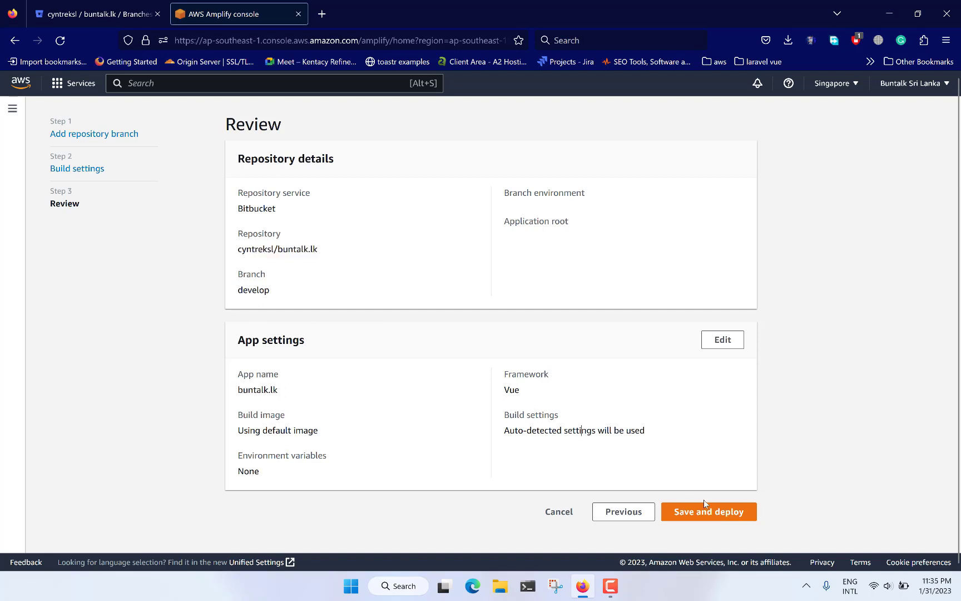
{"action": "double_click", "coordinate": [511, 392]}
{"action": "left_click", "coordinate": [544, 401]}
{"action": "left_click", "coordinate": [511, 391]}
{"action": "left_click", "coordinate": [719, 512]}
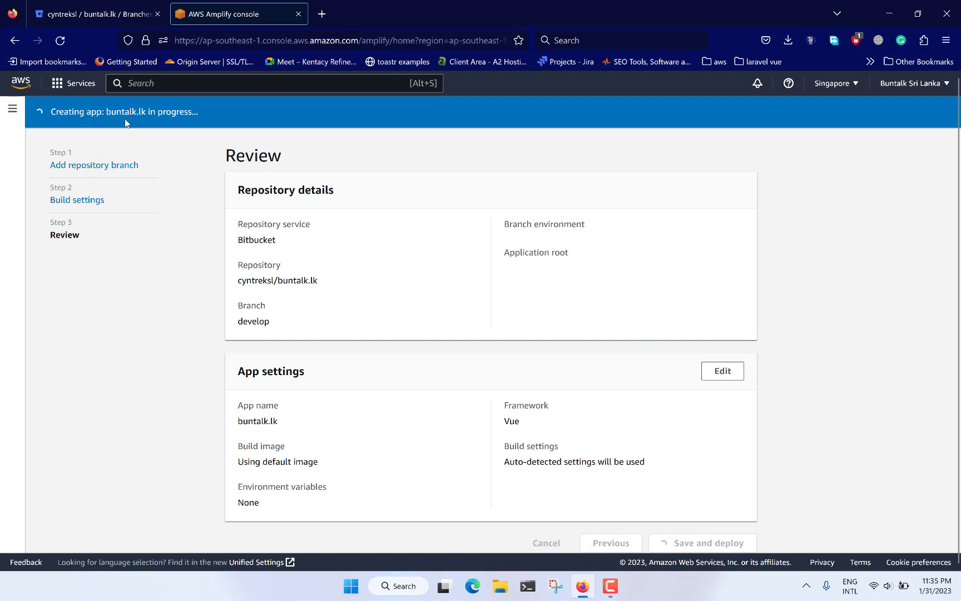
{"action": "left_click_drag", "start_coordinate": [106, 116], "coordinate": [148, 114]}
{"action": "left_click", "coordinate": [380, 206]}
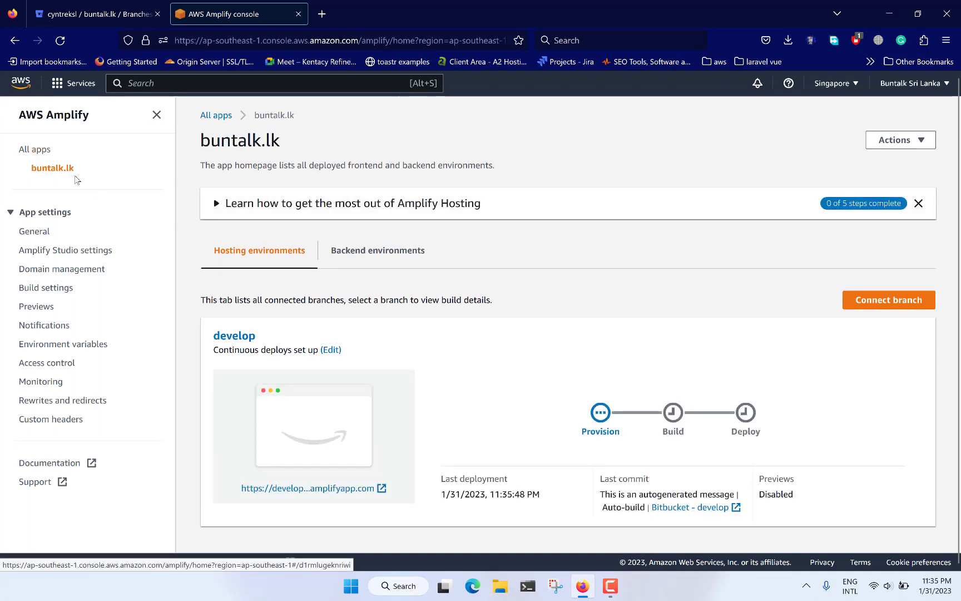
Step: Connect the repository's master branch to the buntalk.lk app as a second hosting environment
{"action": "scroll", "coordinate": [273, 322], "scroll_direction": "down", "scroll_amount": 1}
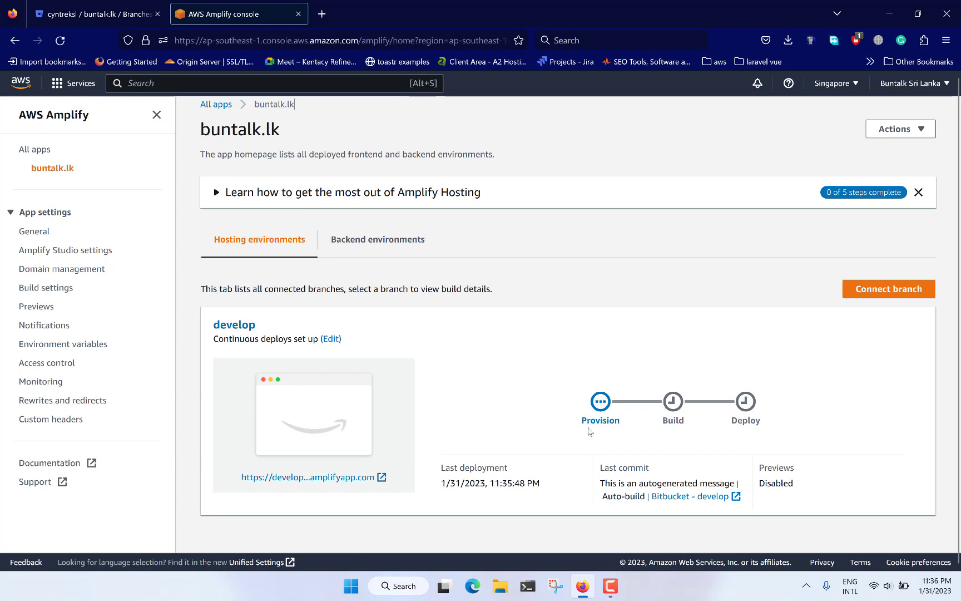
{"action": "left_click", "coordinate": [875, 298]}
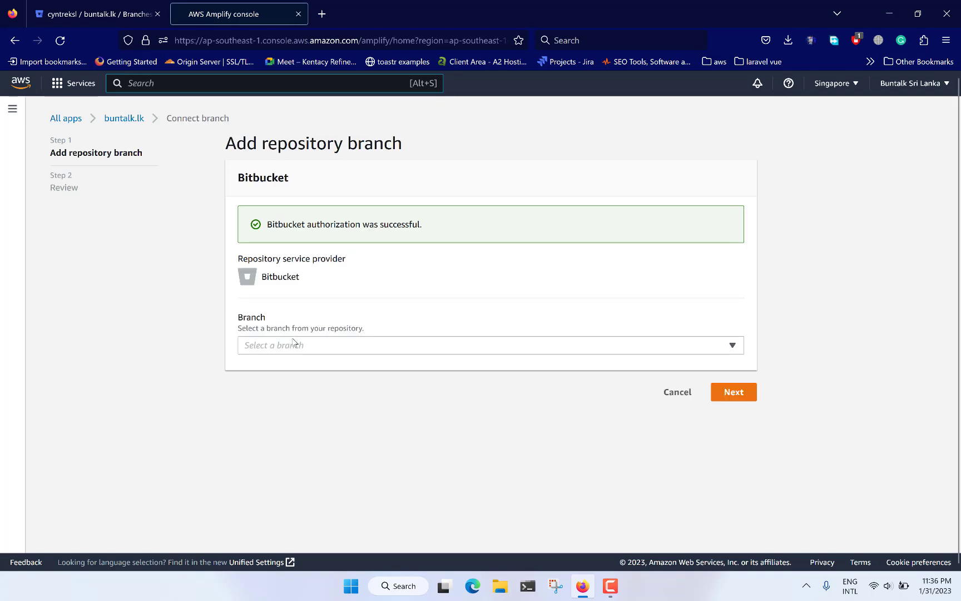
{"action": "left_click", "coordinate": [294, 342]}
{"action": "left_click", "coordinate": [289, 384]}
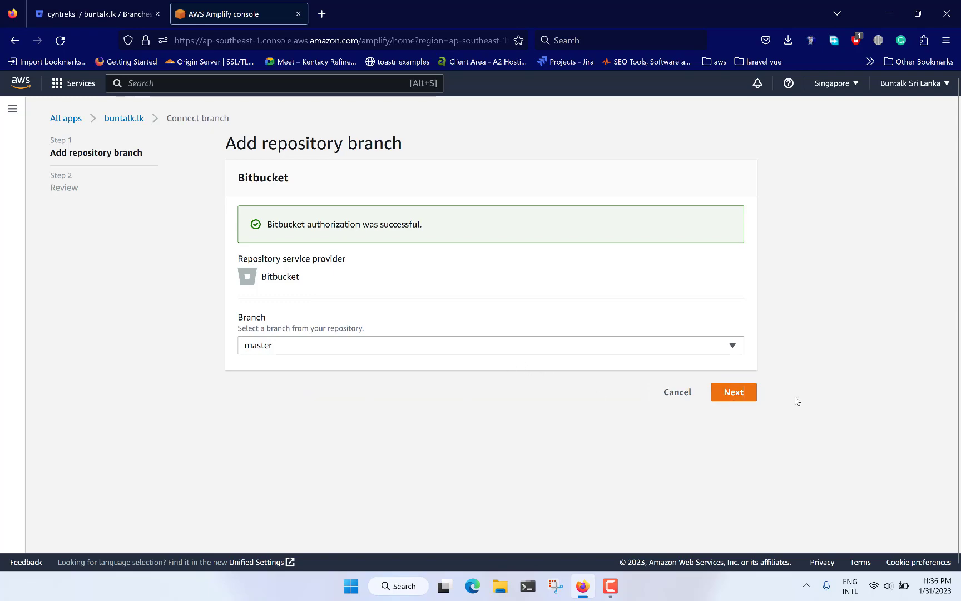
{"action": "left_click", "coordinate": [740, 393]}
{"action": "left_click", "coordinate": [696, 350]}
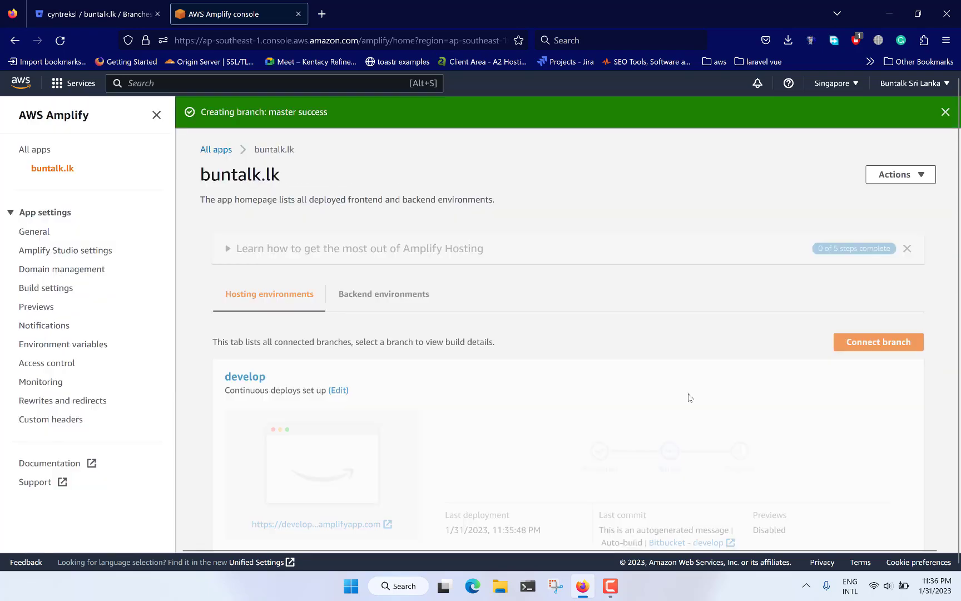
Step: Run the build for the master branch and check the deployment progress of both branches
{"action": "scroll", "coordinate": [487, 422], "scroll_direction": "down", "scroll_amount": 4}
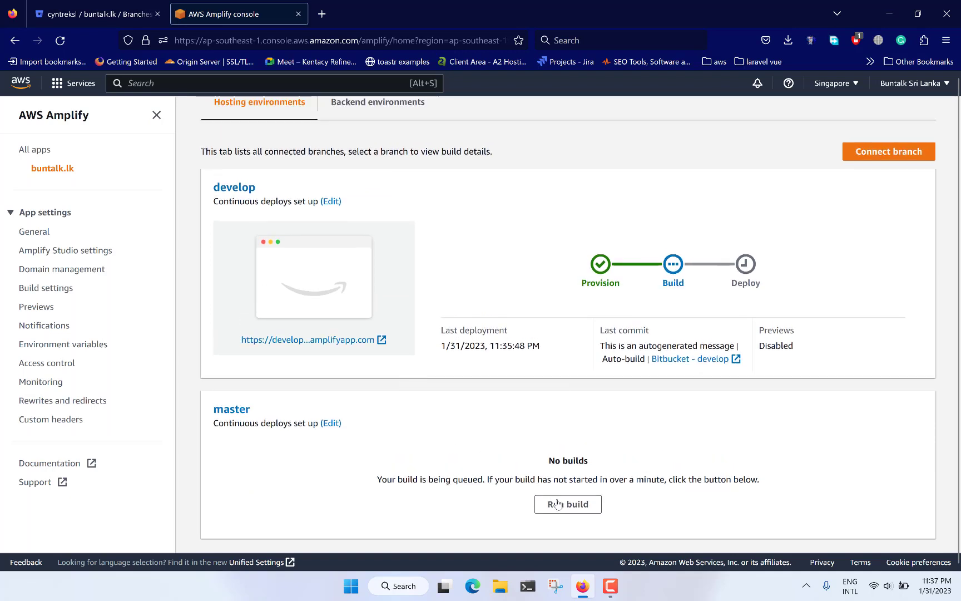
{"action": "left_click", "coordinate": [567, 504]}
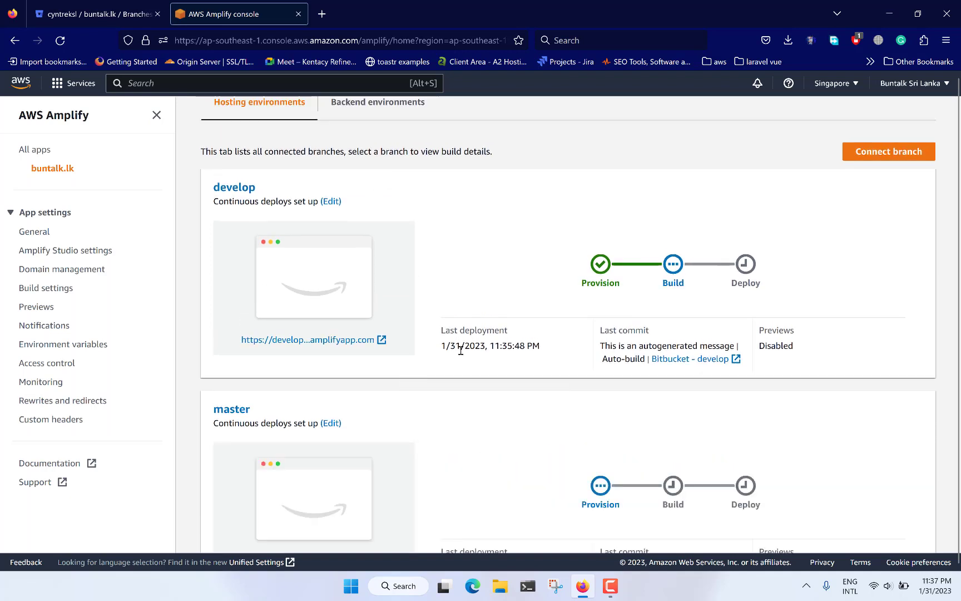
{"action": "scroll", "coordinate": [461, 351], "scroll_direction": "down", "scroll_amount": 2}
{"action": "scroll", "coordinate": [461, 351], "scroll_direction": "up", "scroll_amount": 3}
{"action": "scroll", "coordinate": [460, 350], "scroll_direction": "down", "scroll_amount": 3}
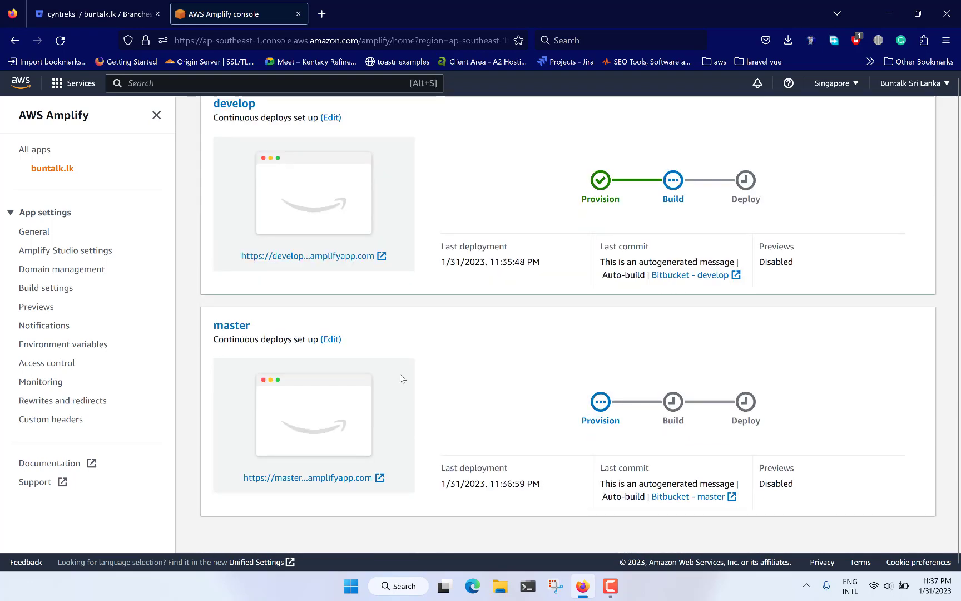
{"action": "scroll", "coordinate": [443, 304], "scroll_direction": "up", "scroll_amount": 1}
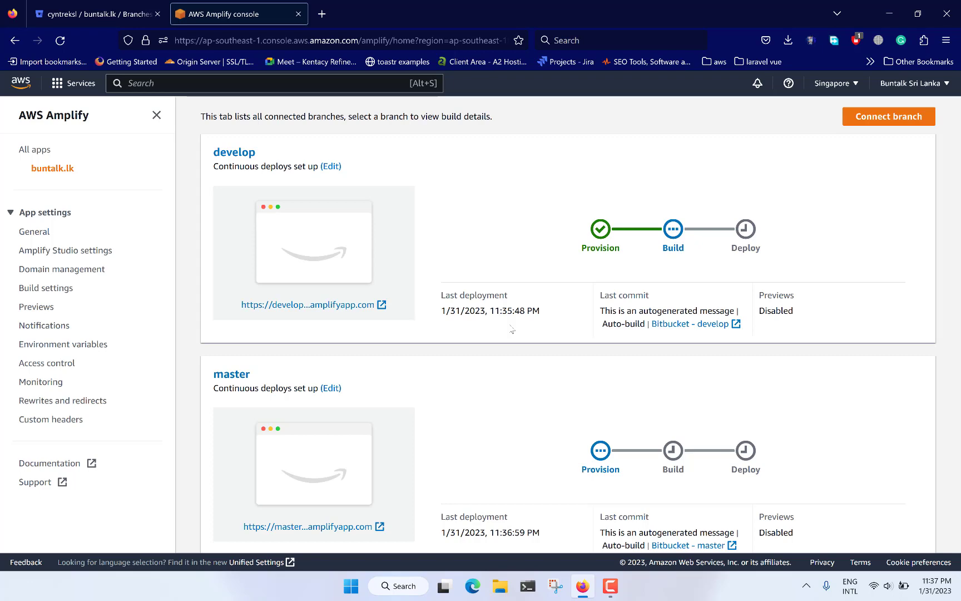
{"action": "scroll", "coordinate": [523, 498], "scroll_direction": "up", "scroll_amount": 1}
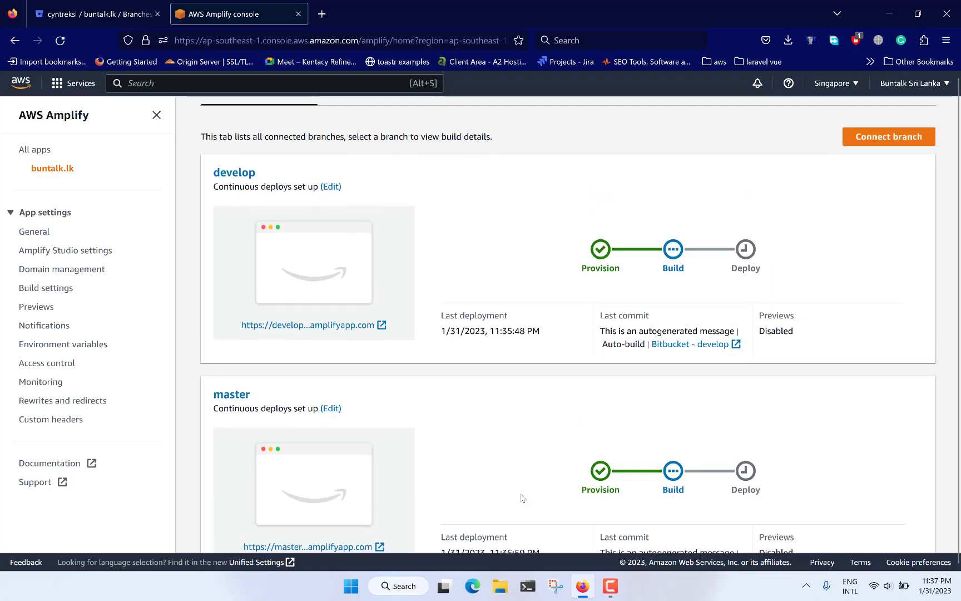
{"action": "scroll", "coordinate": [523, 498], "scroll_direction": "down", "scroll_amount": 1}
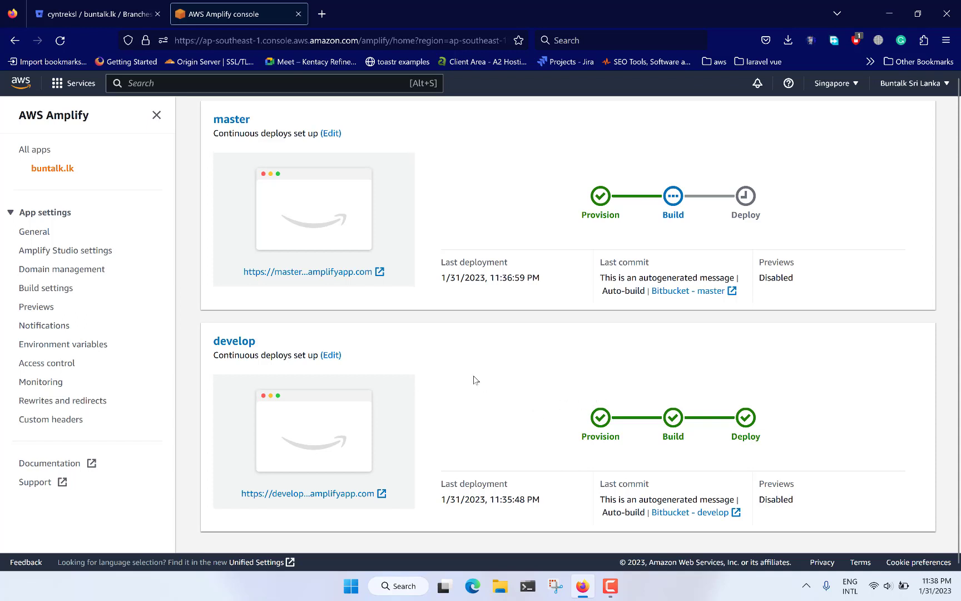
{"action": "scroll", "coordinate": [461, 342], "scroll_direction": "down", "scroll_amount": 1}
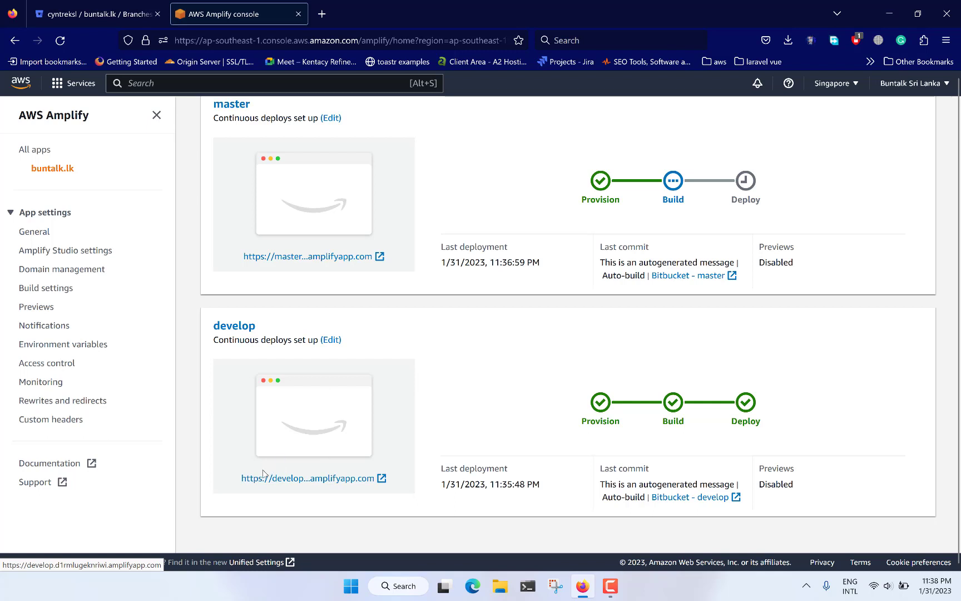
Step: Open the develop branch's deployed site and inspect the Vue page and its amplifyapp.com address
{"action": "left_click", "coordinate": [289, 482]}
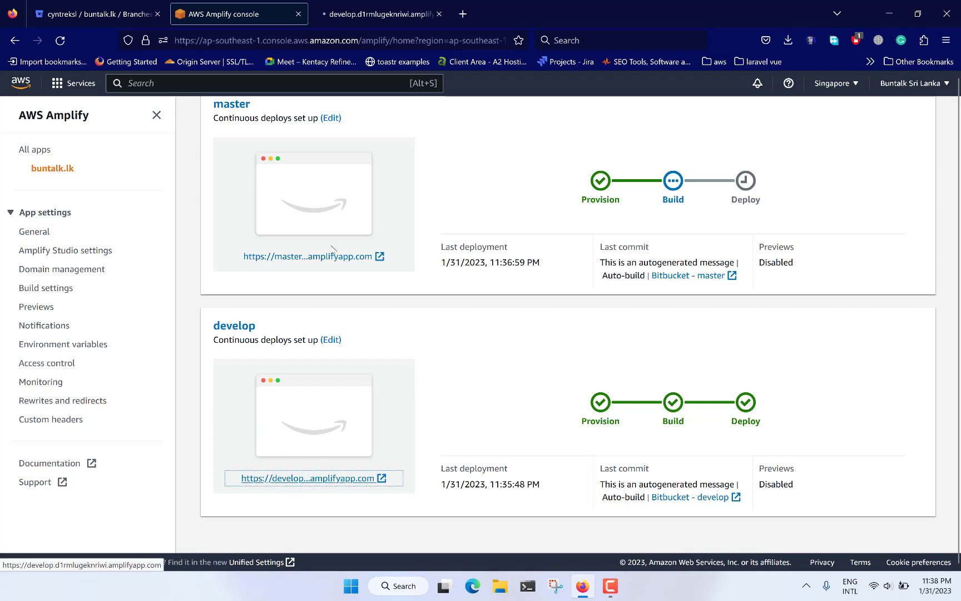
{"action": "left_click", "coordinate": [364, 14]}
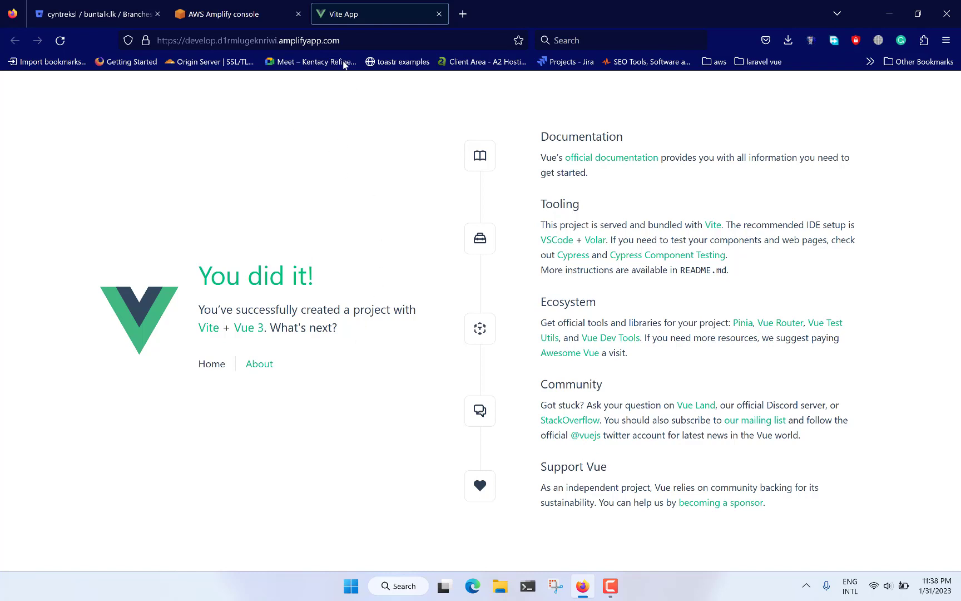
{"action": "left_click", "coordinate": [300, 41]}
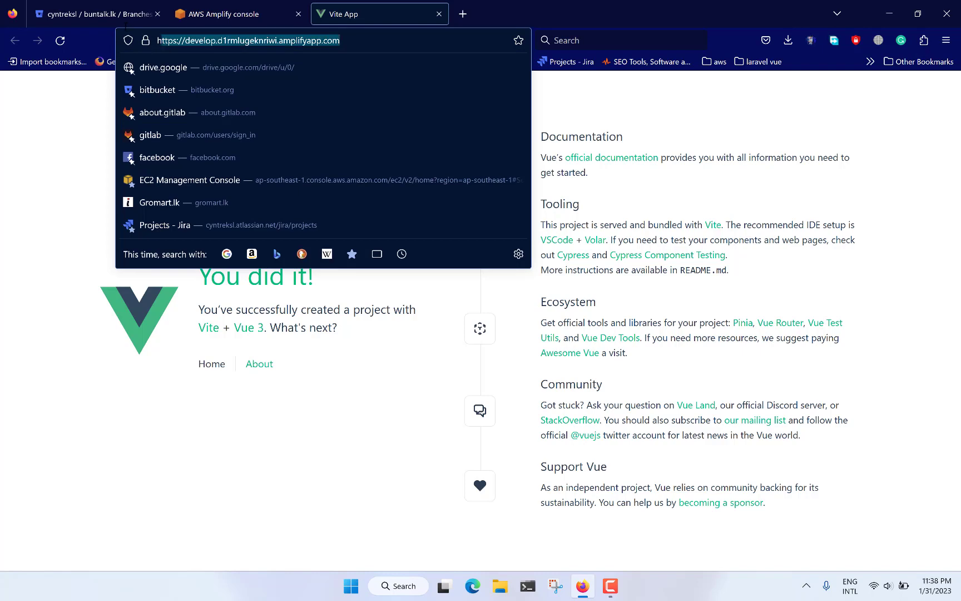
{"action": "left_click", "coordinate": [68, 168]}
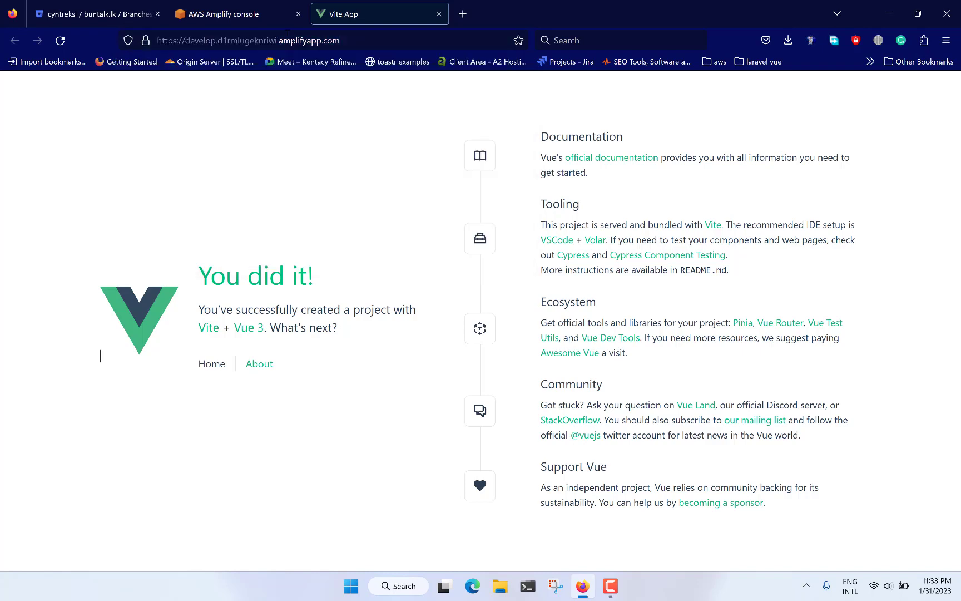
{"action": "left_click", "coordinate": [346, 44]}
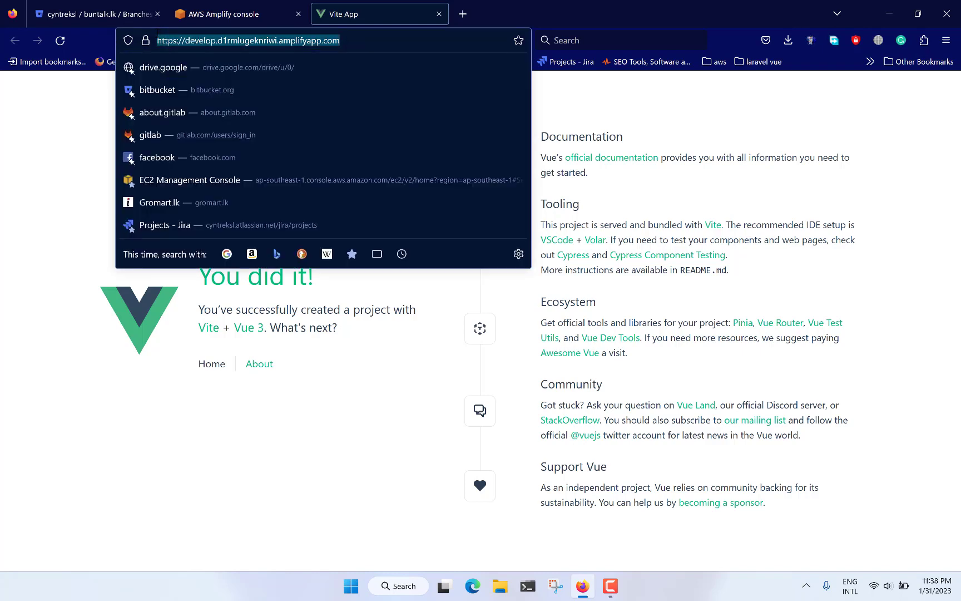
Step: Return to the Amplify console and compare the provision, build and deploy stages of the master and develop branches
{"action": "left_click", "coordinate": [222, 14]}
{"action": "scroll", "coordinate": [379, 419], "scroll_direction": "up", "scroll_amount": 1}
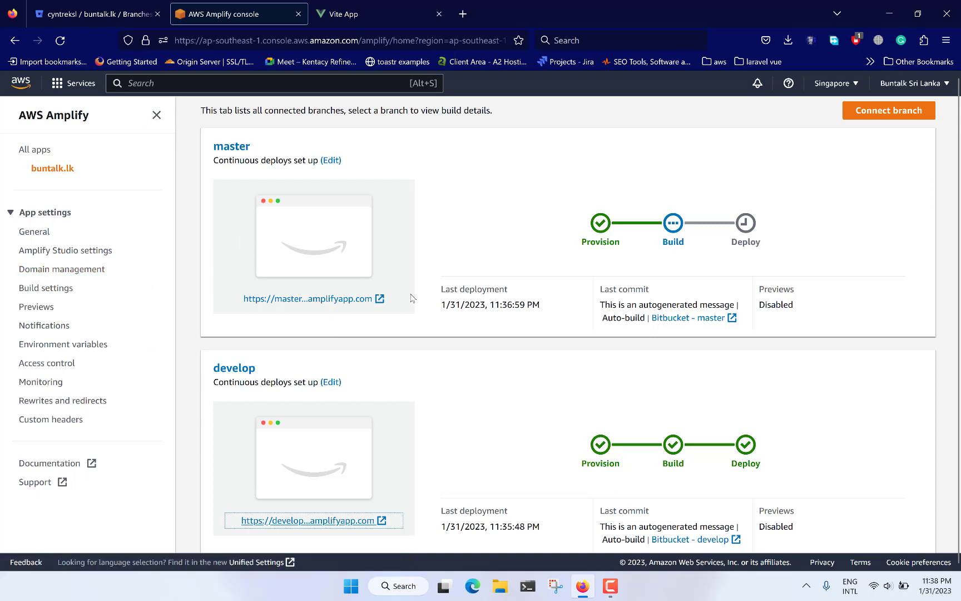
{"action": "scroll", "coordinate": [453, 326], "scroll_direction": "down", "scroll_amount": 1}
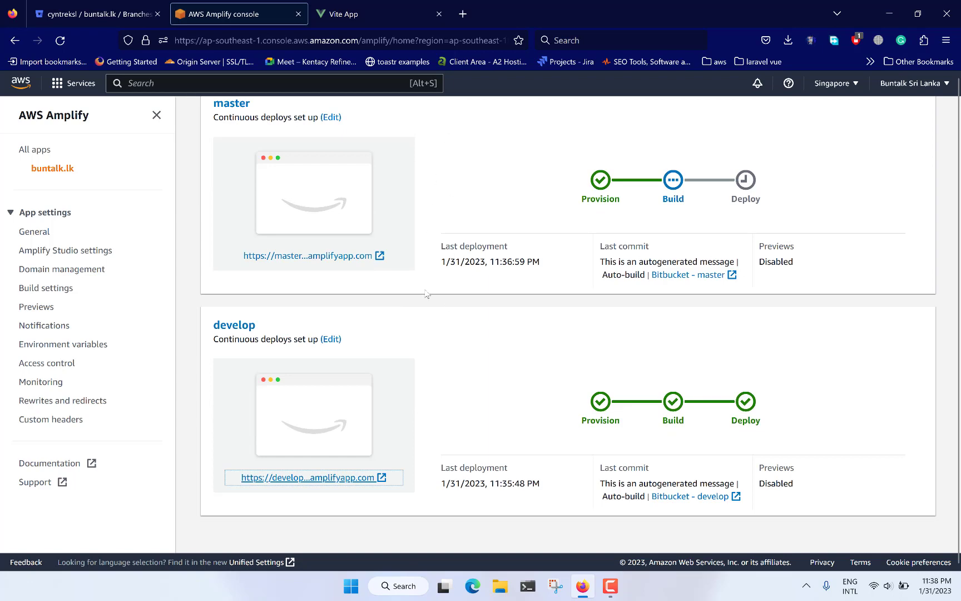
{"action": "scroll", "coordinate": [426, 293], "scroll_direction": "up", "scroll_amount": 5}
{"action": "scroll", "coordinate": [426, 293], "scroll_direction": "down", "scroll_amount": 5}
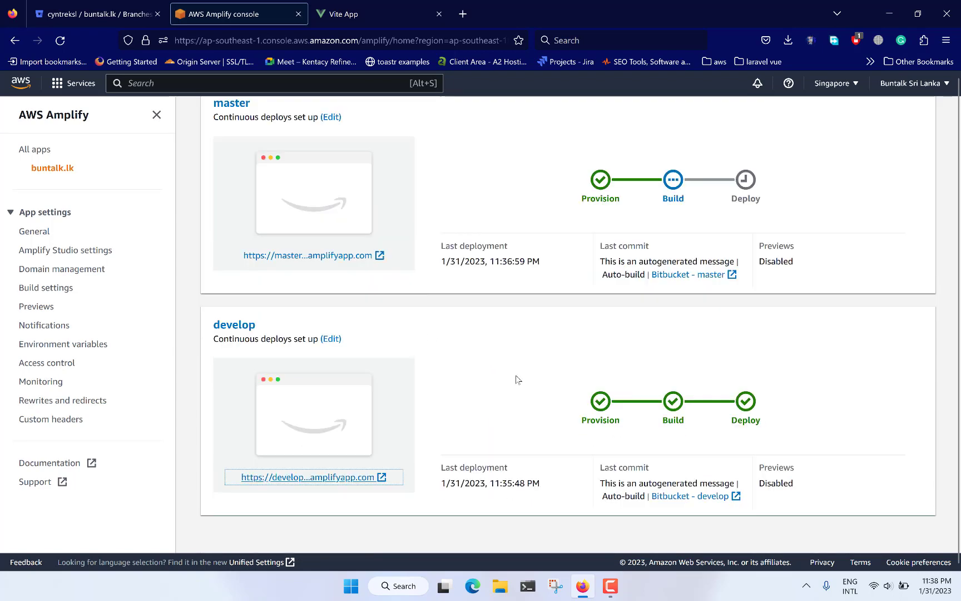
{"action": "scroll", "coordinate": [482, 294], "scroll_direction": "up", "scroll_amount": 3}
{"action": "scroll", "coordinate": [377, 292], "scroll_direction": "down", "scroll_amount": 3}
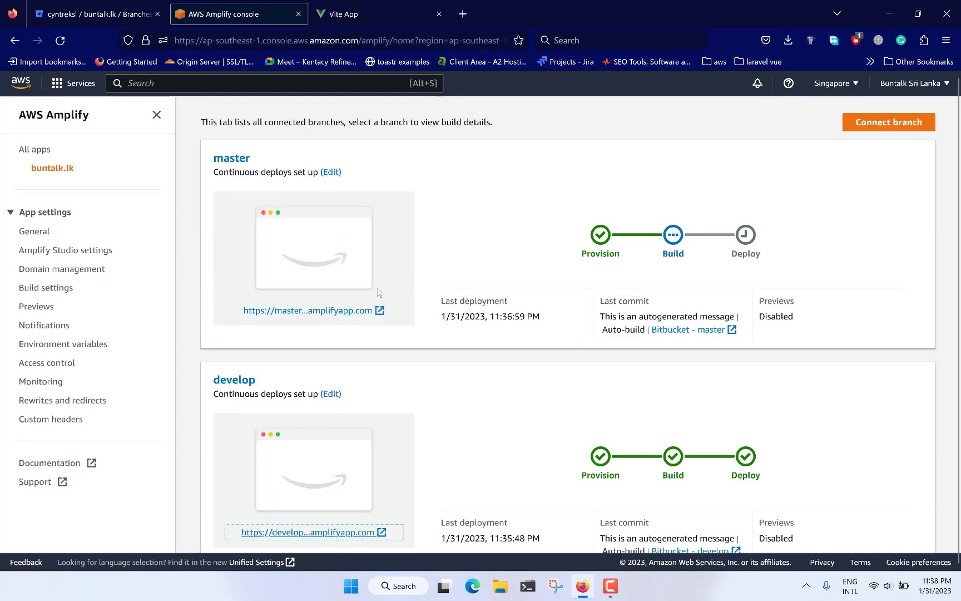
Step: Search Windows for "web" and launch WebStorm to open the buntalk.lk project
{"action": "key", "text": "super"}
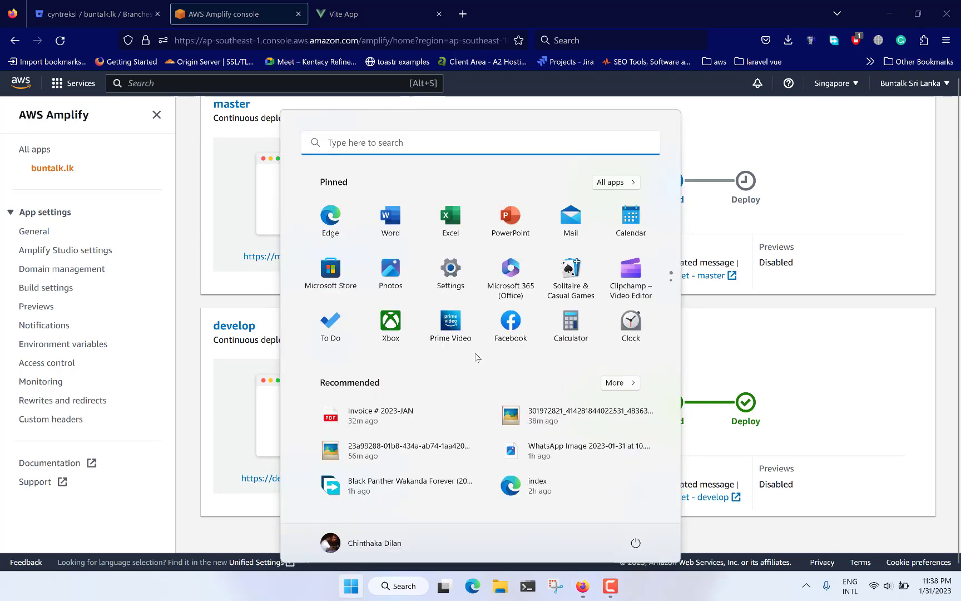
{"action": "left_click", "coordinate": [243, 304]}
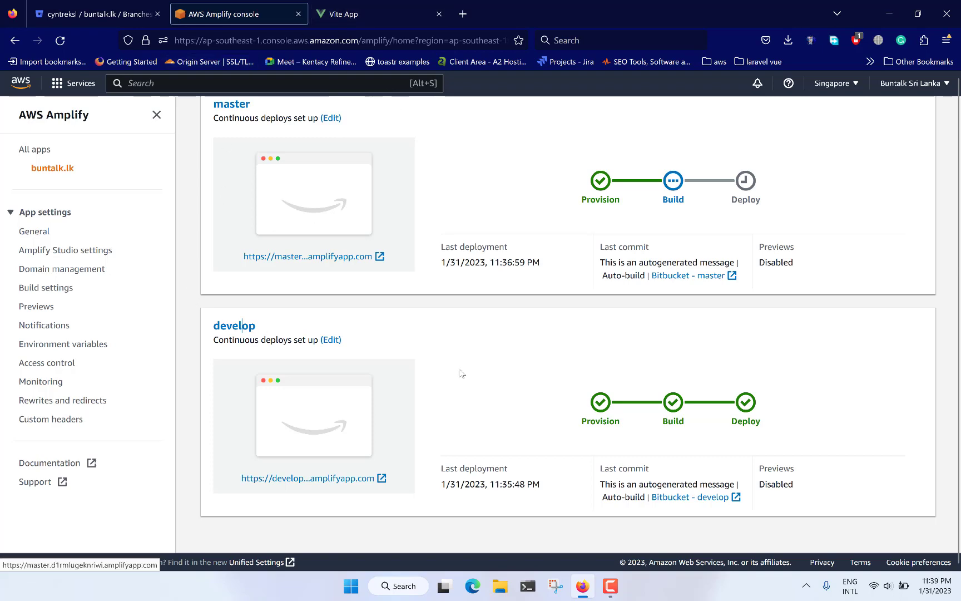
{"action": "key", "text": "super"}
{"action": "type", "text": "p"}
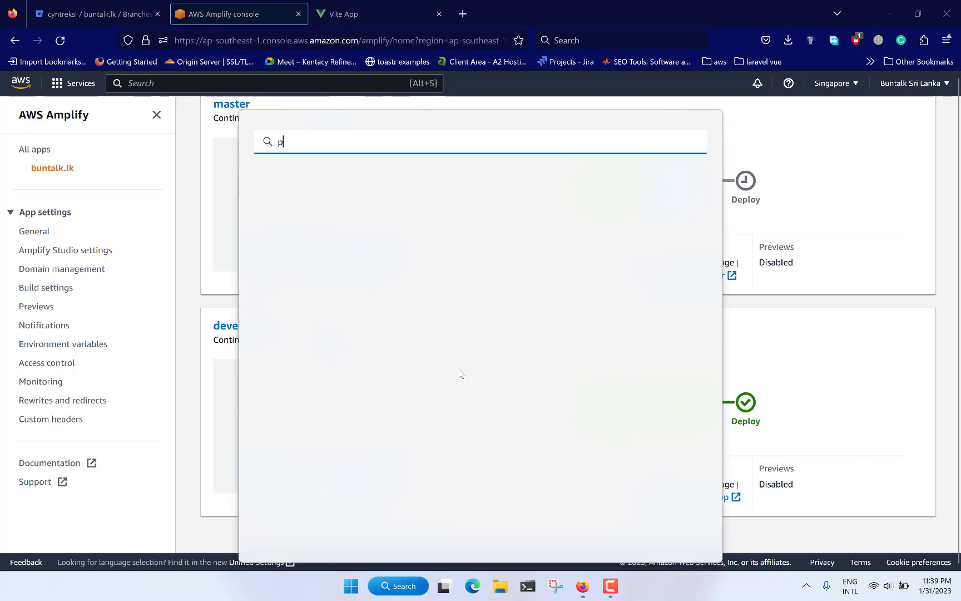
{"action": "key", "text": "BackSpace"}
{"action": "type", "text": "web"}
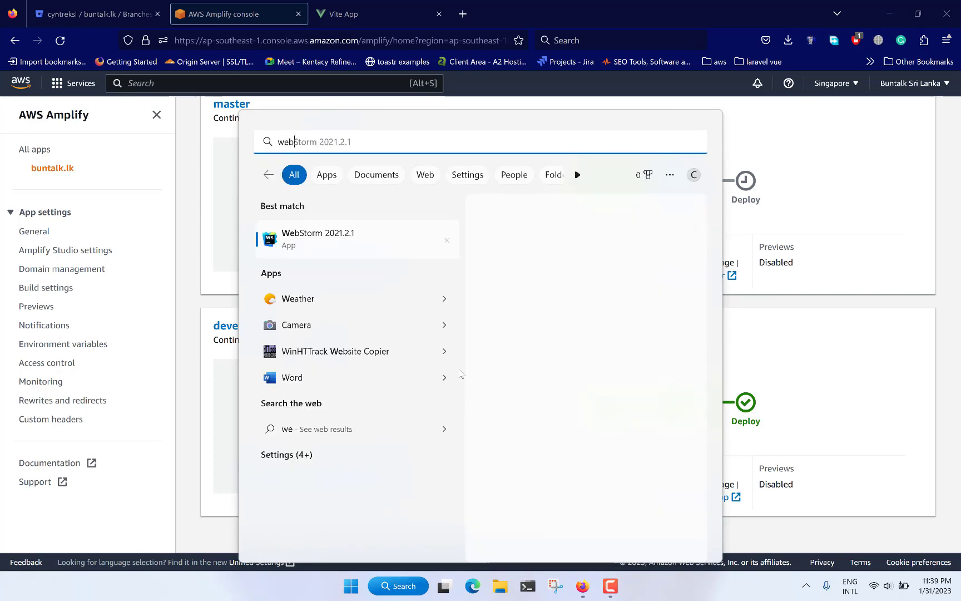
{"action": "key", "text": "Return"}
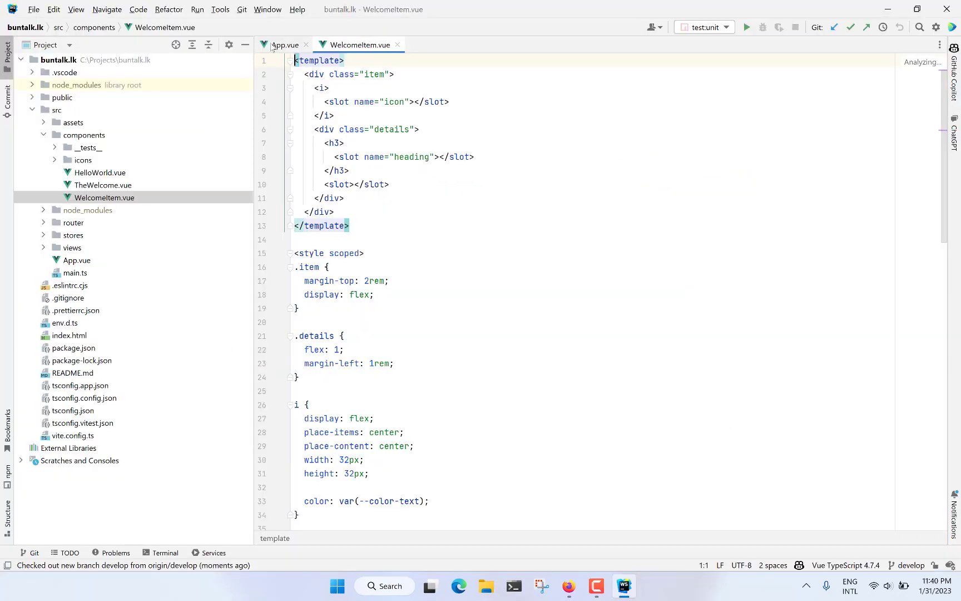
{"action": "left_click", "coordinate": [281, 45]}
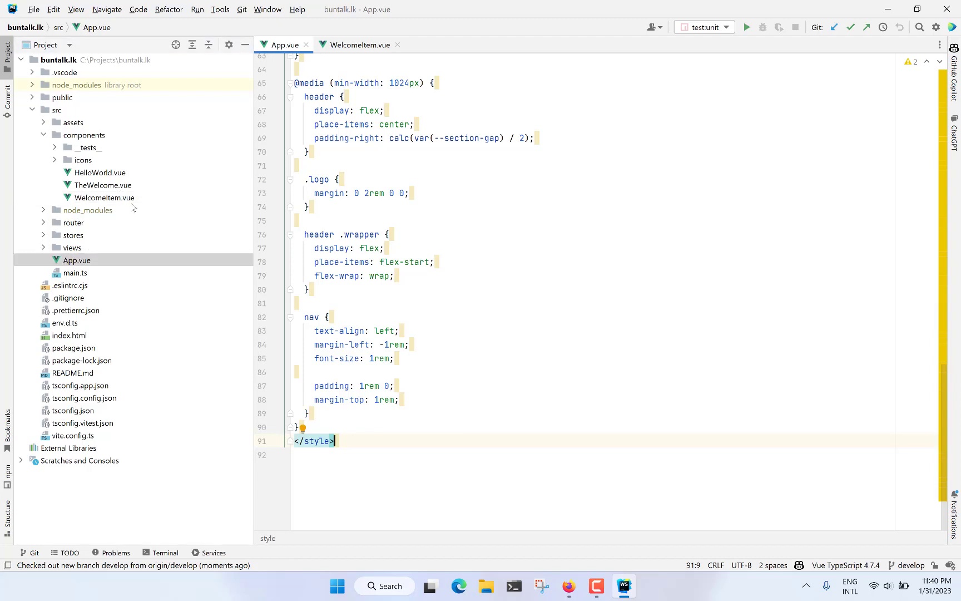
Step: Go to the template in App.vue and select "You did it" in the HelloWorld component's msg attribute
{"action": "left_click", "coordinate": [88, 260]}
{"action": "left_click", "coordinate": [87, 259]}
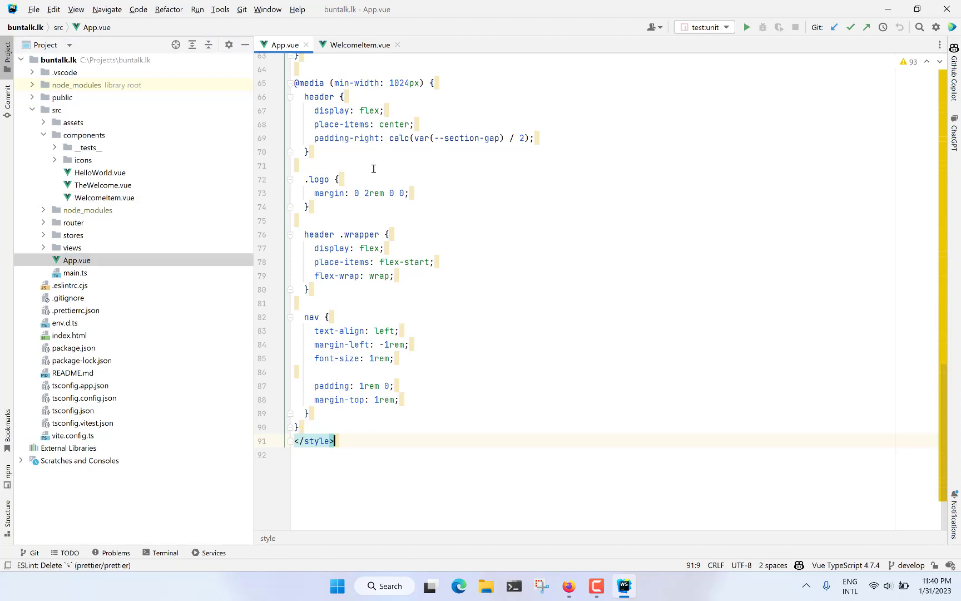
{"action": "scroll", "coordinate": [373, 170], "scroll_direction": "up", "scroll_amount": 20}
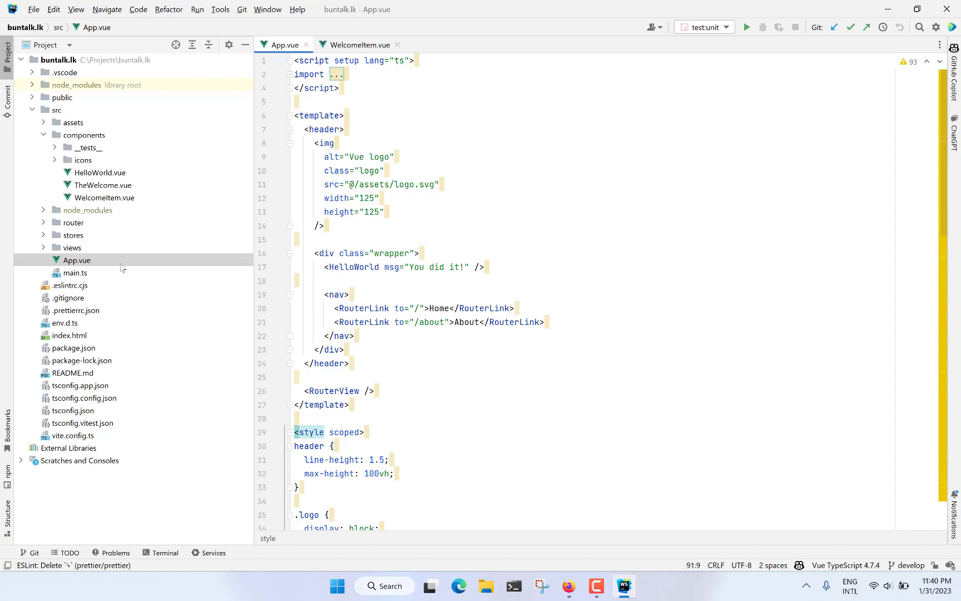
{"action": "left_click_drag", "start_coordinate": [410, 267], "coordinate": [463, 267]}
Step: Switch to Firefox to check the message heading on the deployed Vite App page, and return to WebStorm
{"action": "left_click", "coordinate": [459, 586]}
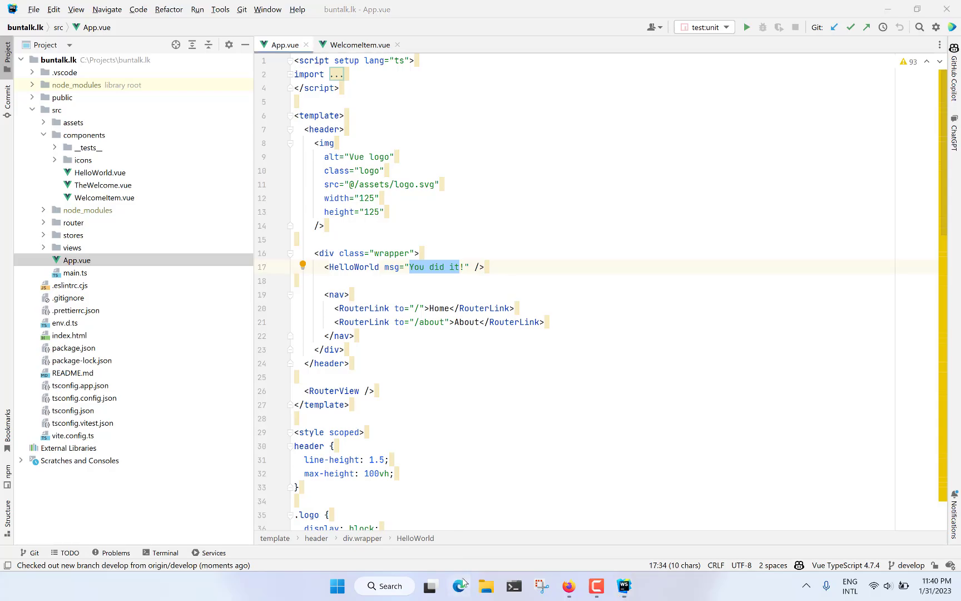
{"action": "key", "text": "alt+Tab"}
{"action": "left_click", "coordinate": [573, 585]}
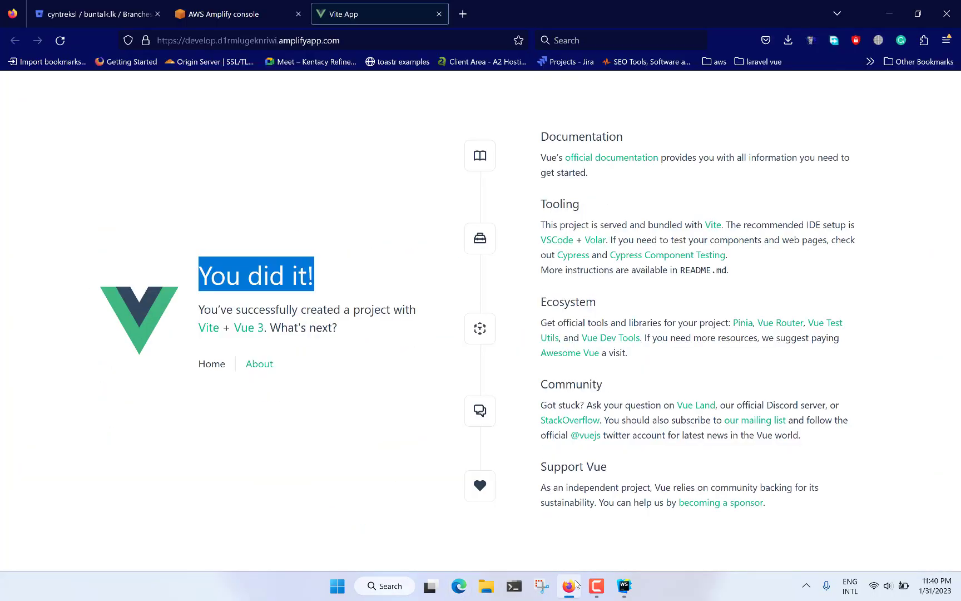
{"action": "right_click", "coordinate": [568, 585]}
{"action": "left_click", "coordinate": [888, 13]}
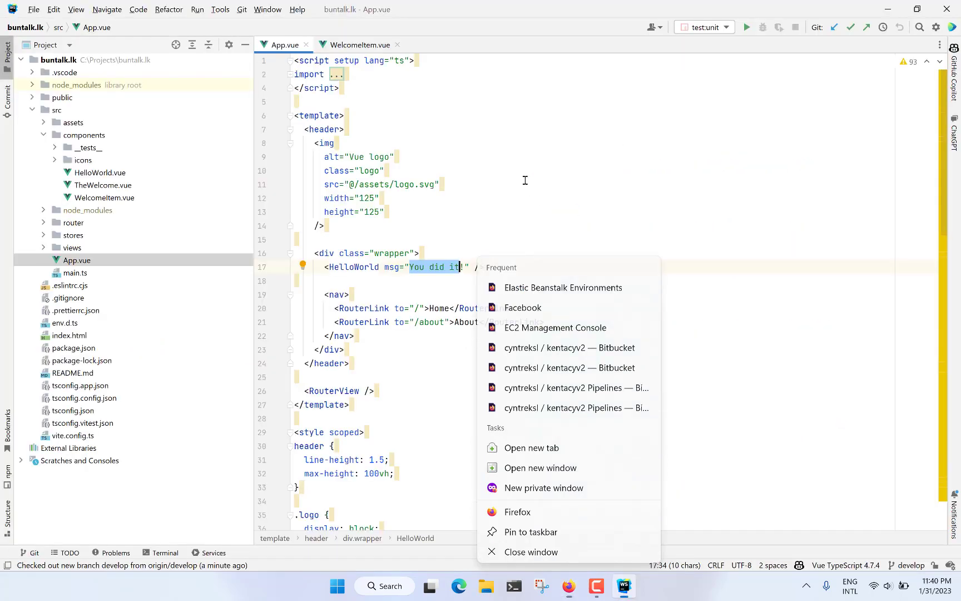
Step: Replace the selected text in the HelloWorld component's msg attribute so that it reads "AWS Deployment done!"
{"action": "left_click", "coordinate": [472, 243]}
{"action": "type", "text": "AWS"}
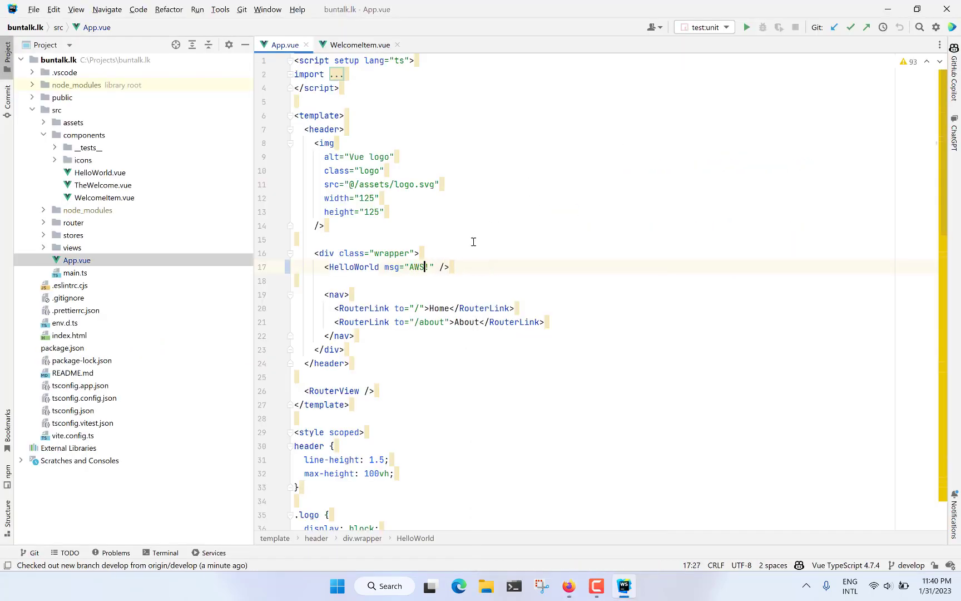
{"action": "type", "text": " DEPloym"}
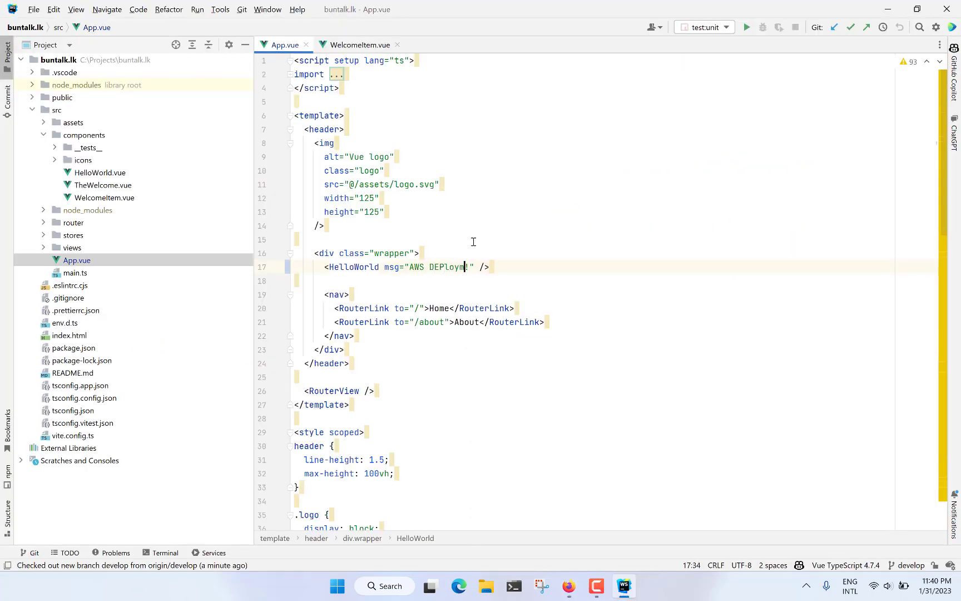
{"action": "type", "text": "n"}
{"action": "key", "text": "BackSpace"}
{"action": "key", "text": "BackSpace"}
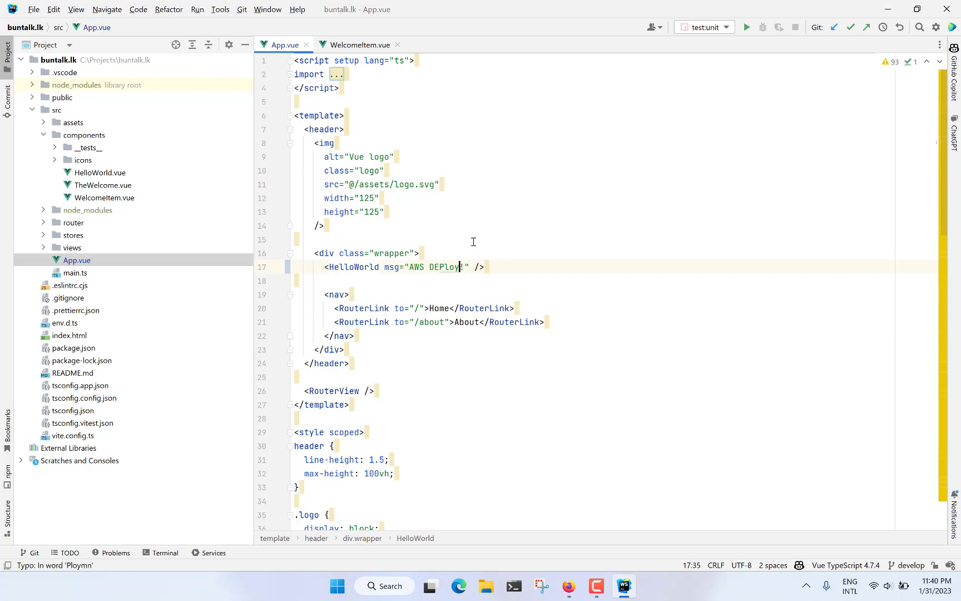
{"action": "key", "text": "BackSpace"}
{"action": "key", "text": "BackSpace"}
{"action": "key", "text": "BackSpace"}
{"action": "key", "text": "BackSpace"}
{"action": "key", "text": "BackSpace"}
{"action": "type", "text": "eplo"}
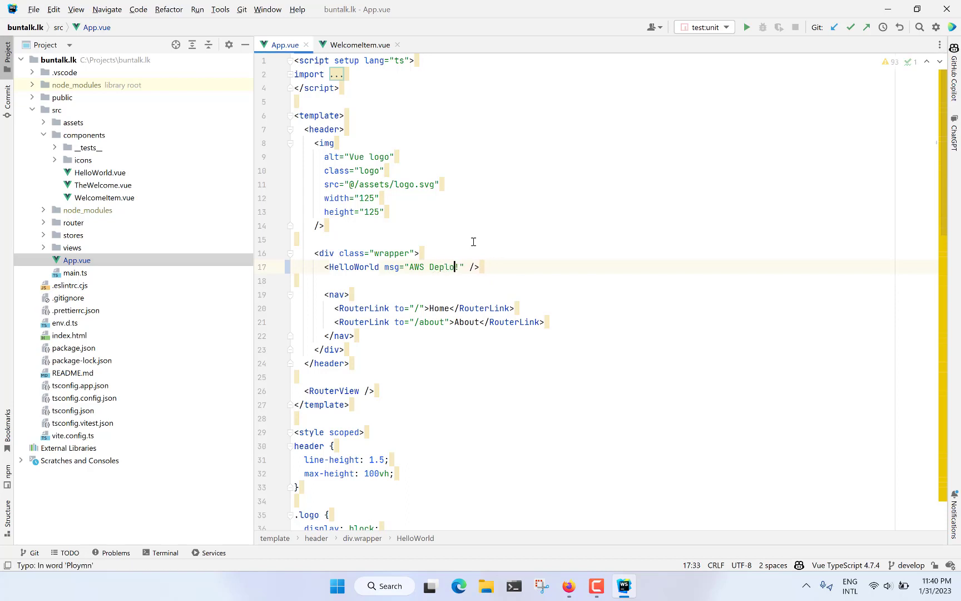
{"action": "type", "text": "yment done!"}
{"action": "left_click", "coordinate": [429, 473]}
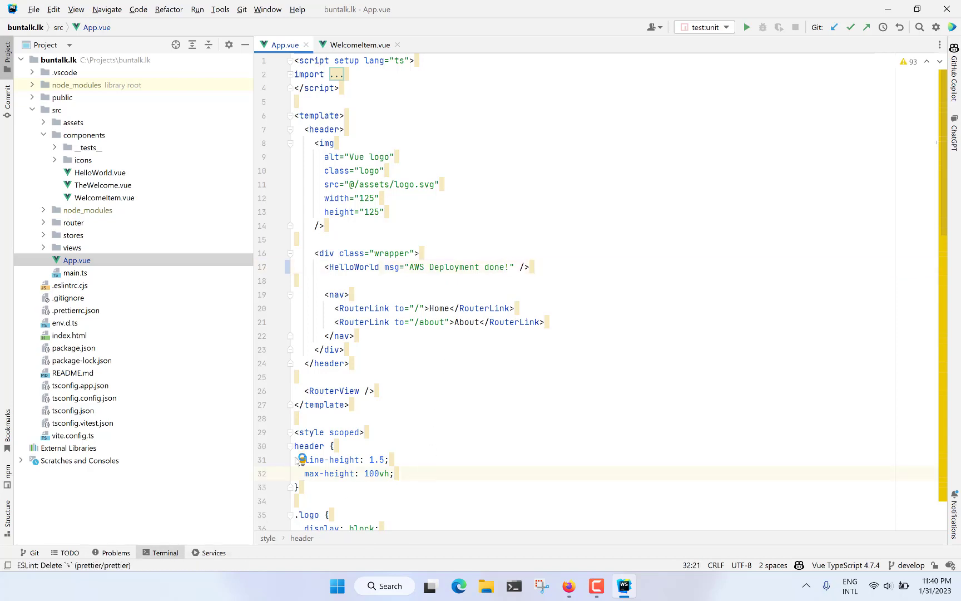
Step: Open the project's terminal and commit all changes with git using the message "sample"
{"action": "key", "text": "alt+F12"}
{"action": "scroll", "coordinate": [456, 284], "scroll_direction": "up", "scroll_amount": 8}
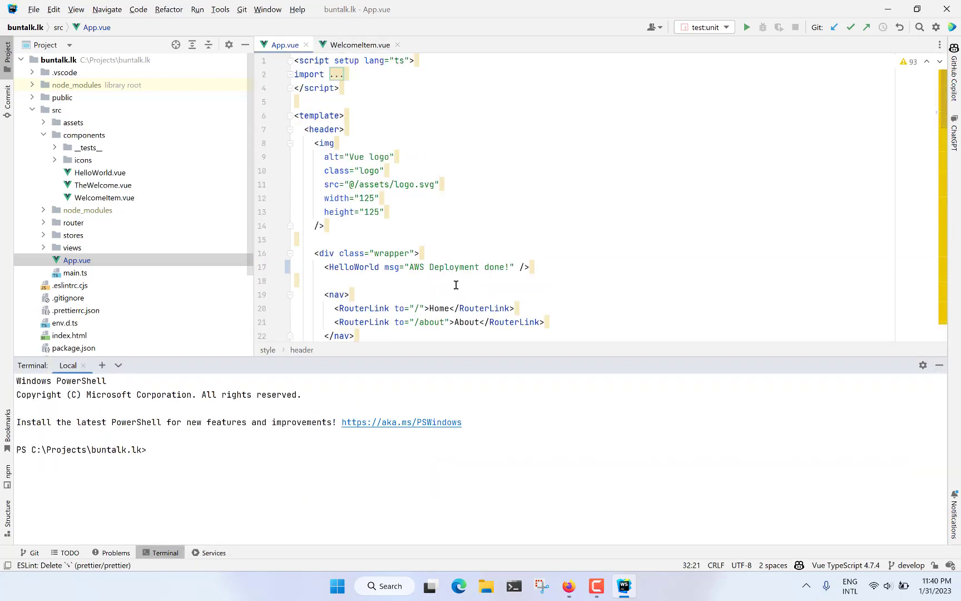
{"action": "type", "text": "git commit -am \"sample\""}
{"action": "key", "text": "Return"}
Step: Enter the command git push in the terminal without running it
{"action": "type", "text": "git [us"}
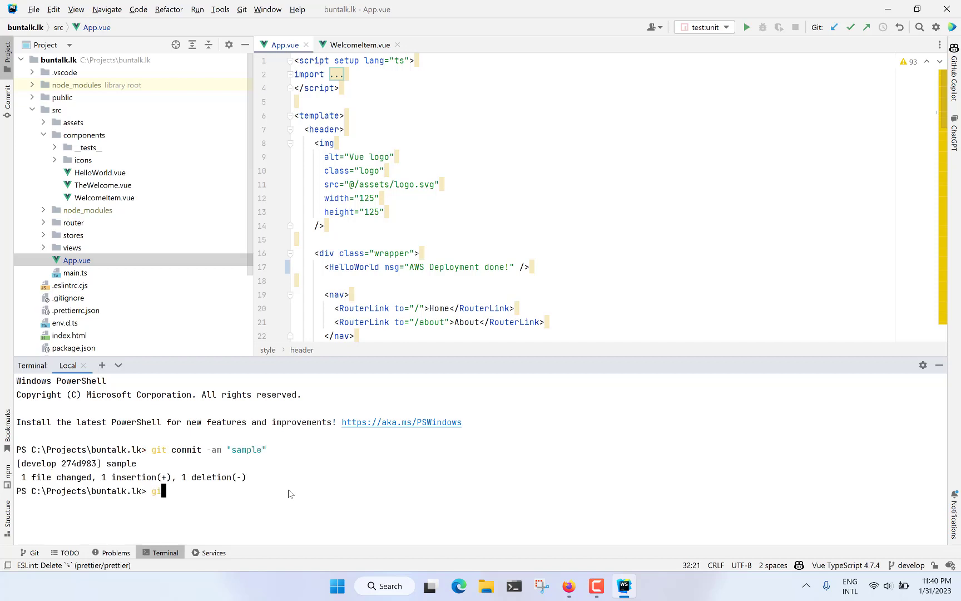
{"action": "key", "text": "BackSpace"}
{"action": "key", "text": "BackSpace"}
{"action": "key", "text": "BackSpace"}
{"action": "type", "text": "push"}
Step: Switch to Firefox, reload the buntalk.lk app page in the Amplify console and check the last deployments of both branches
{"action": "left_click", "coordinate": [568, 586]}
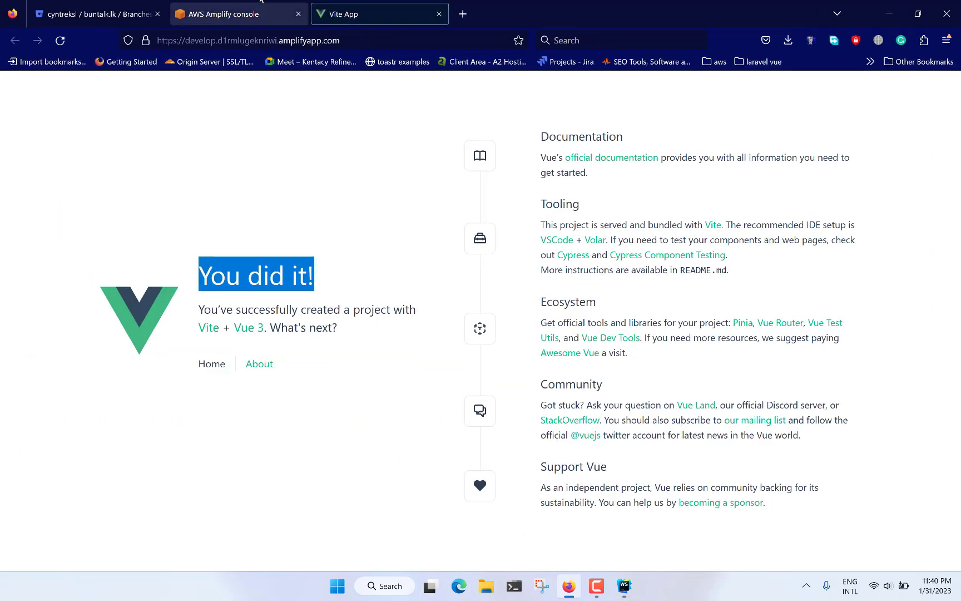
{"action": "left_click", "coordinate": [213, 10]}
{"action": "scroll", "coordinate": [422, 328], "scroll_direction": "up", "scroll_amount": 4}
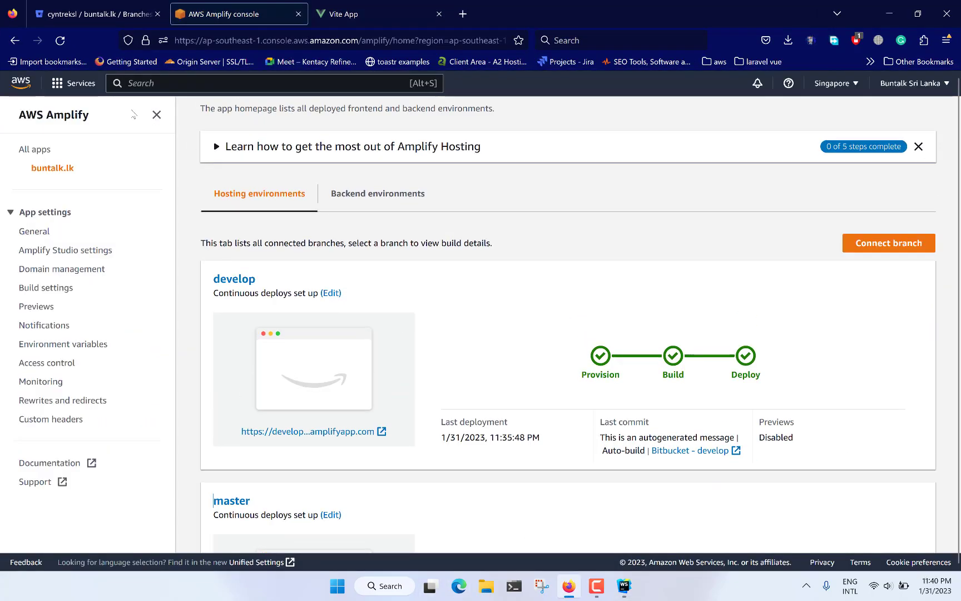
{"action": "left_click", "coordinate": [69, 41]}
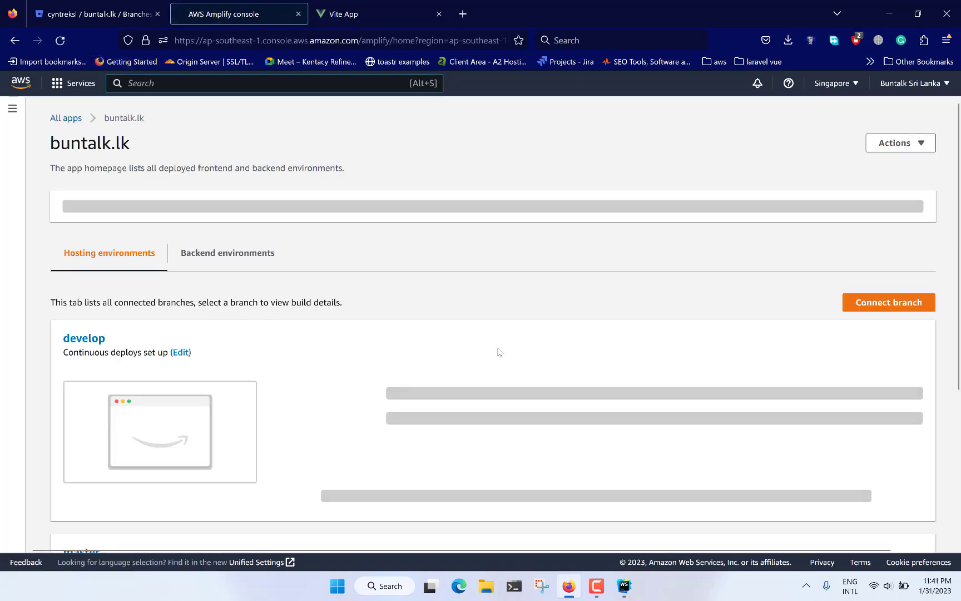
{"action": "scroll", "coordinate": [498, 352], "scroll_direction": "down", "scroll_amount": 3}
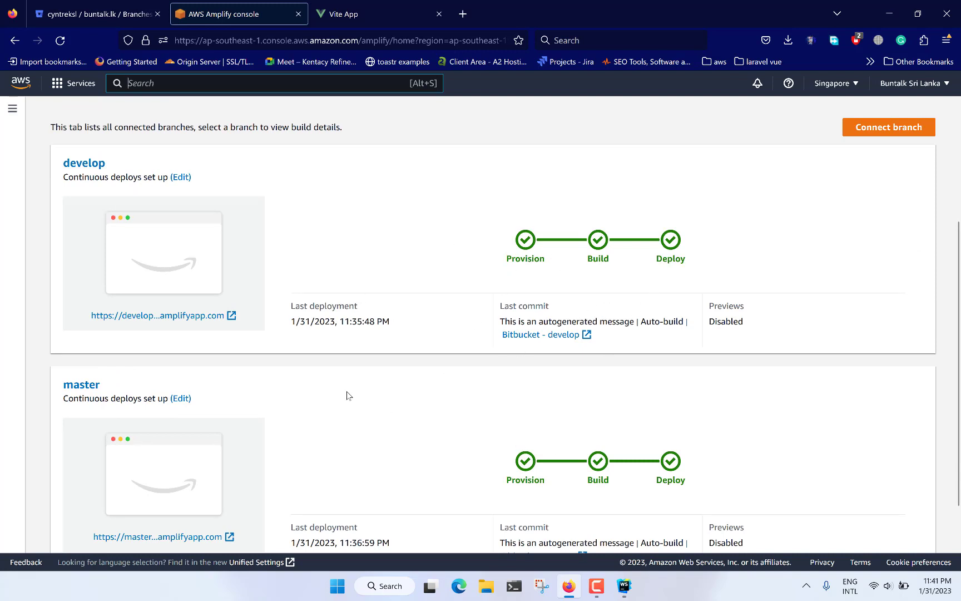
Step: Open the deployed develop and master sites in new tabs and check the develop site's address and heading
{"action": "scroll", "coordinate": [349, 396], "scroll_direction": "down", "scroll_amount": 1}
{"action": "middle_click", "coordinate": [167, 298]}
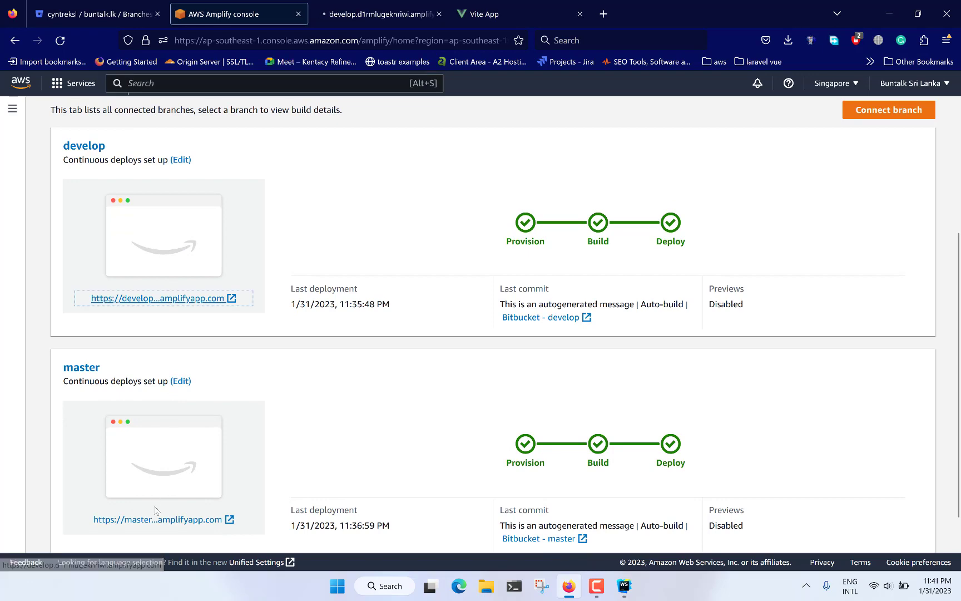
{"action": "middle_click", "coordinate": [167, 519]}
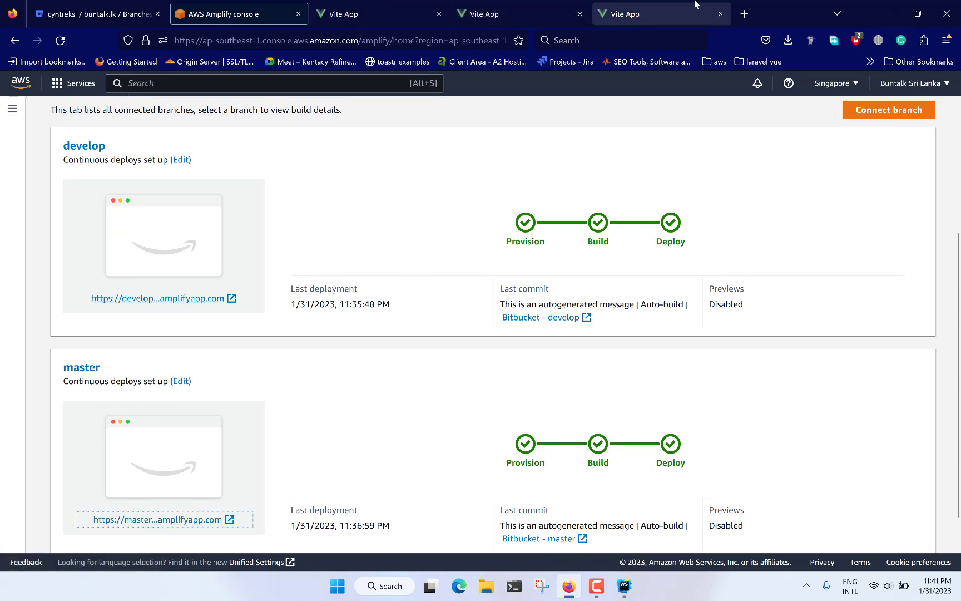
{"action": "left_click", "coordinate": [379, 12]}
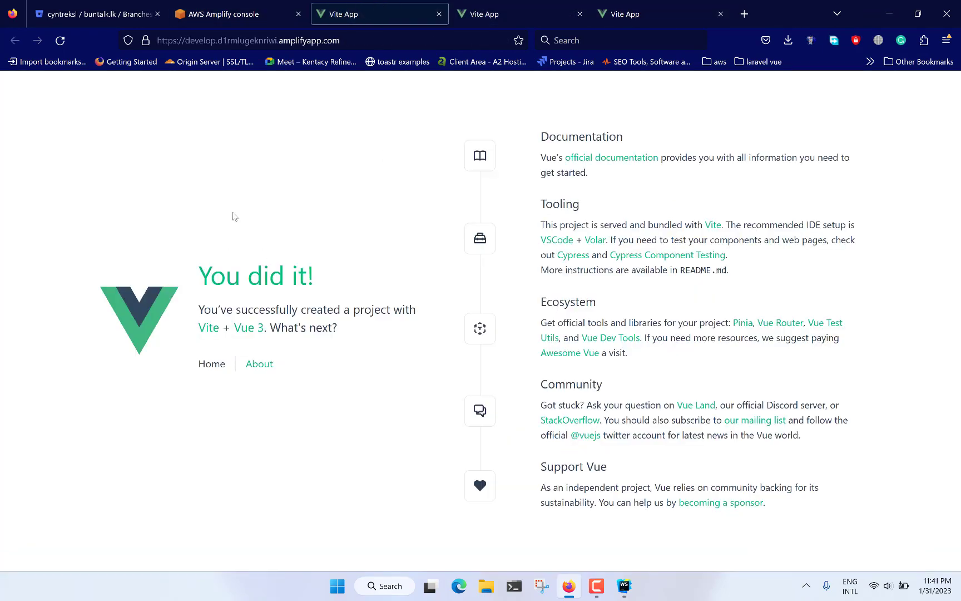
{"action": "double_click", "coordinate": [207, 40]}
{"action": "left_click", "coordinate": [254, 411]}
{"action": "triple_click", "coordinate": [344, 268]}
Step: Check the address and text of the deployed master site and close the extra Vite App tab
{"action": "left_click", "coordinate": [501, 12]}
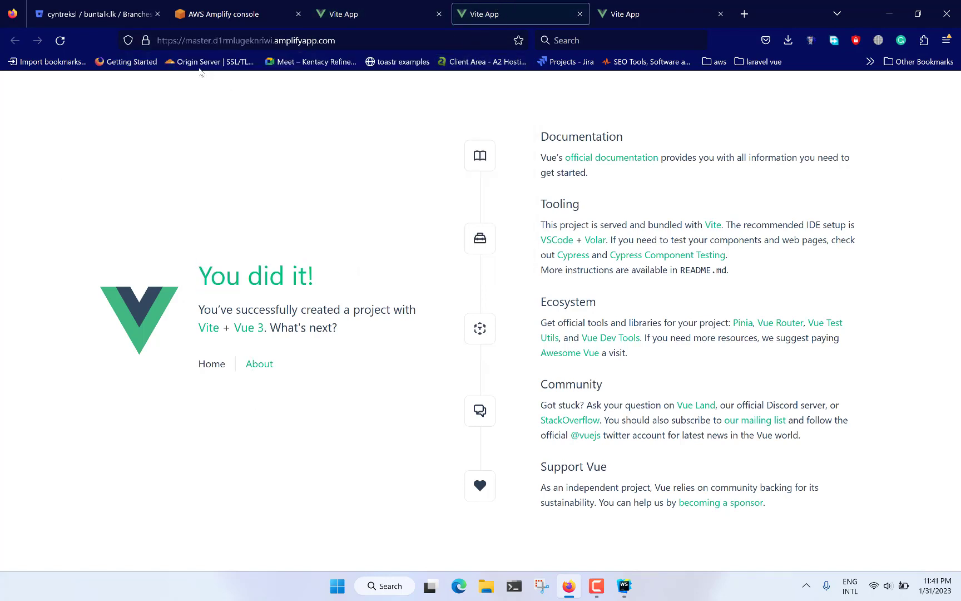
{"action": "double_click", "coordinate": [199, 40]}
{"action": "left_click", "coordinate": [255, 383]}
{"action": "left_click_drag", "start_coordinate": [198, 279], "coordinate": [401, 264]}
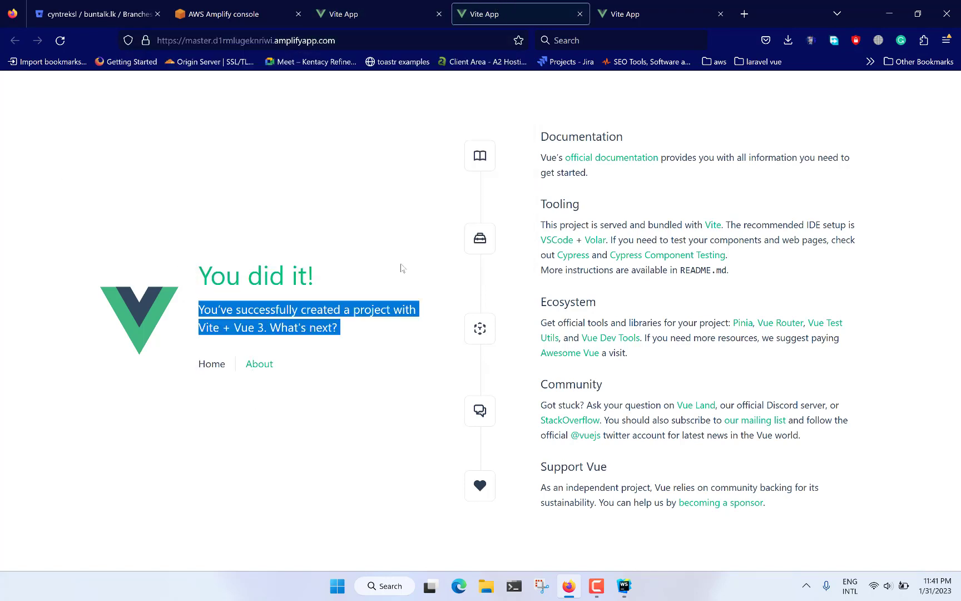
{"action": "left_click", "coordinate": [720, 14]}
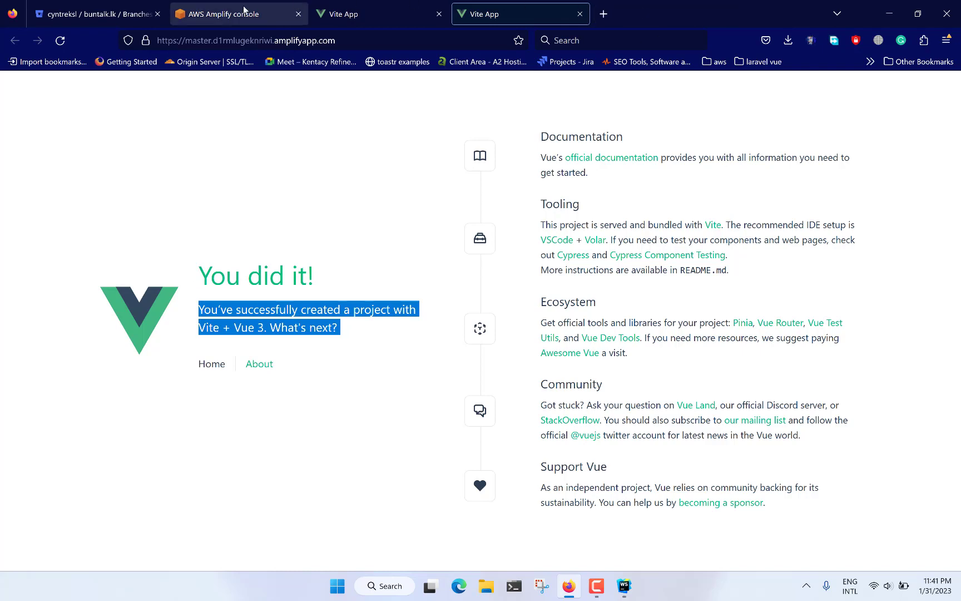
Step: Return to WebStorm, review the new msg text in App.vue and run the prepared git push for the develop branch
{"action": "left_click", "coordinate": [245, 14]}
{"action": "left_click", "coordinate": [624, 585]}
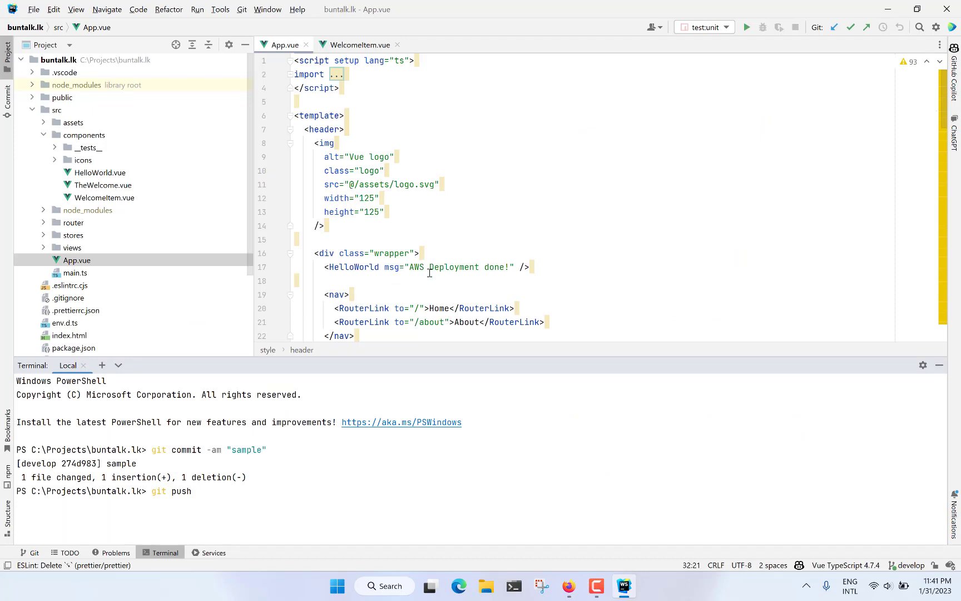
{"action": "left_click_drag", "start_coordinate": [410, 268], "coordinate": [510, 266]}
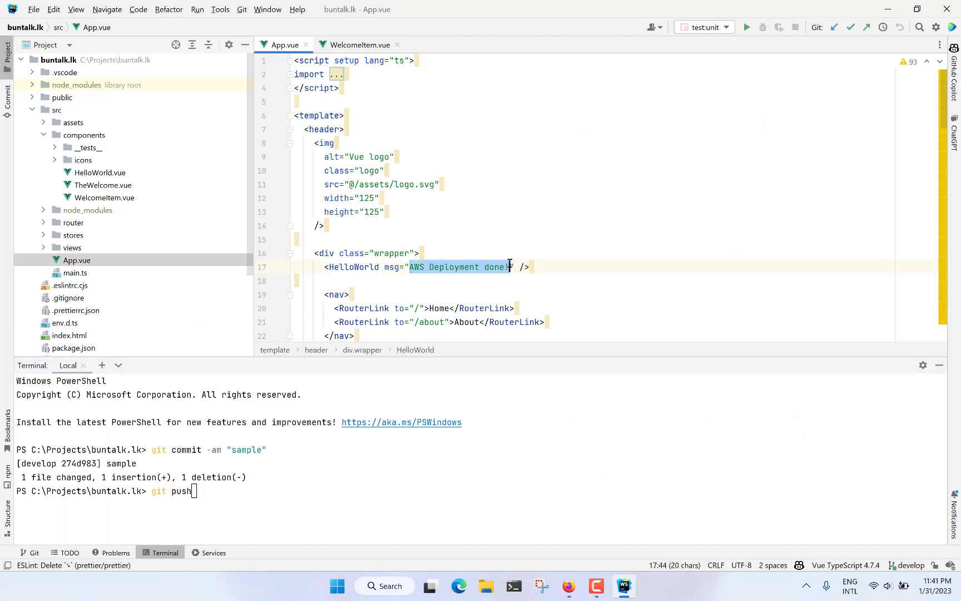
{"action": "left_click", "coordinate": [326, 501]}
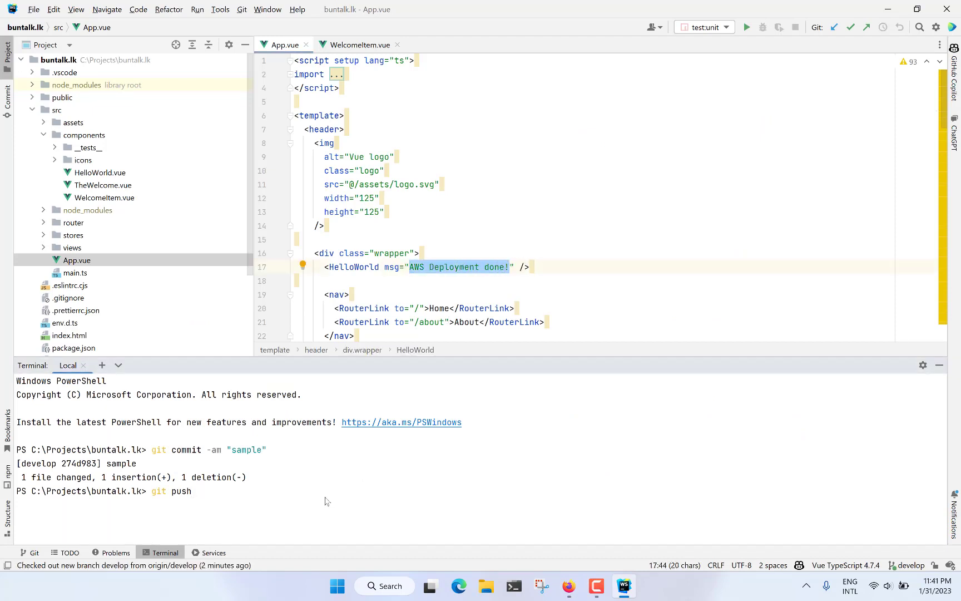
{"action": "key", "text": "Return"}
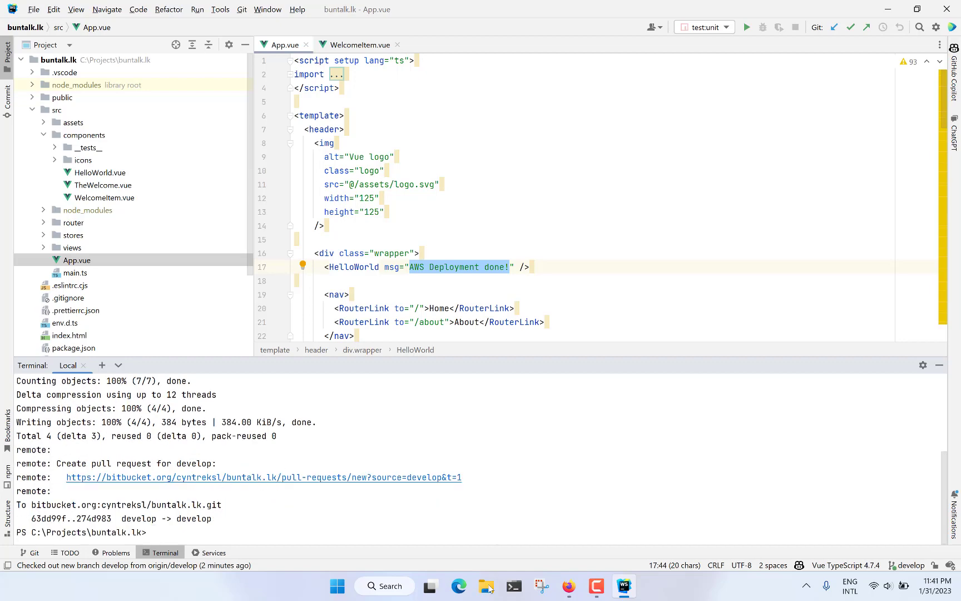
Step: Switch to the Amplify console in Firefox and follow the develop branch's provision, build and deploy stages
{"action": "left_click", "coordinate": [569, 586]}
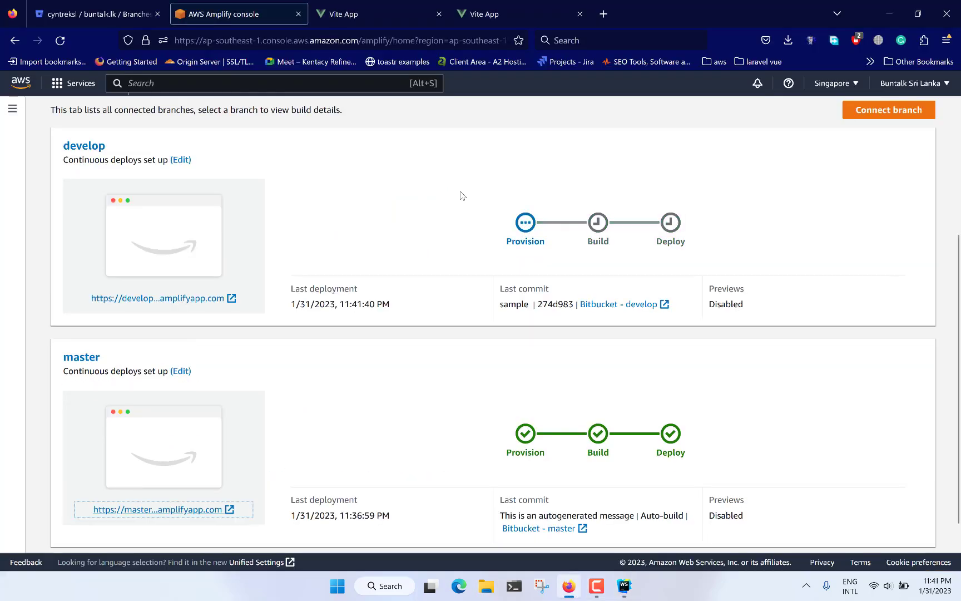
{"action": "scroll", "coordinate": [234, 144], "scroll_direction": "down", "scroll_amount": 1}
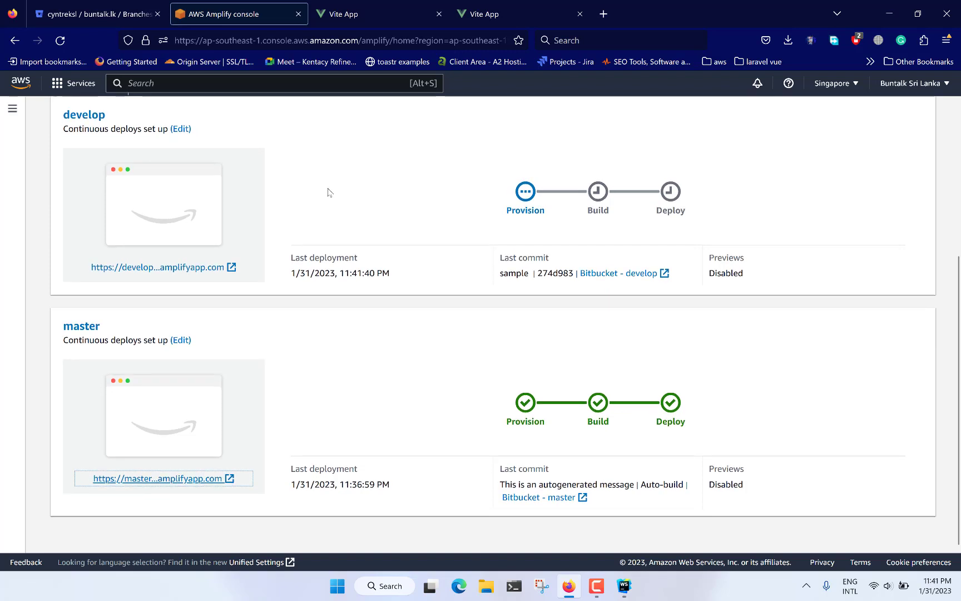
{"action": "left_click_drag", "start_coordinate": [114, 140], "coordinate": [64, 139]}
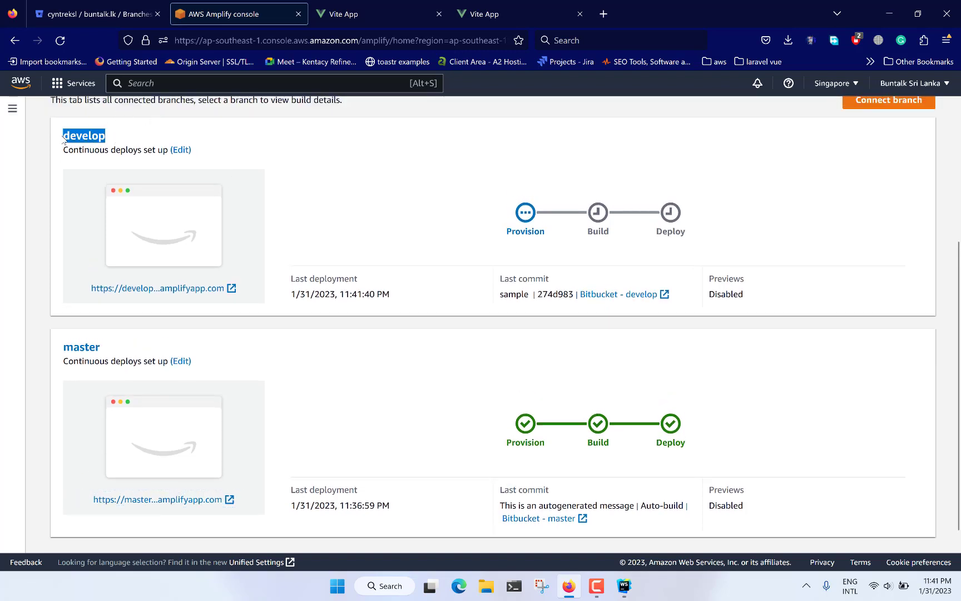
{"action": "left_click", "coordinate": [549, 248]}
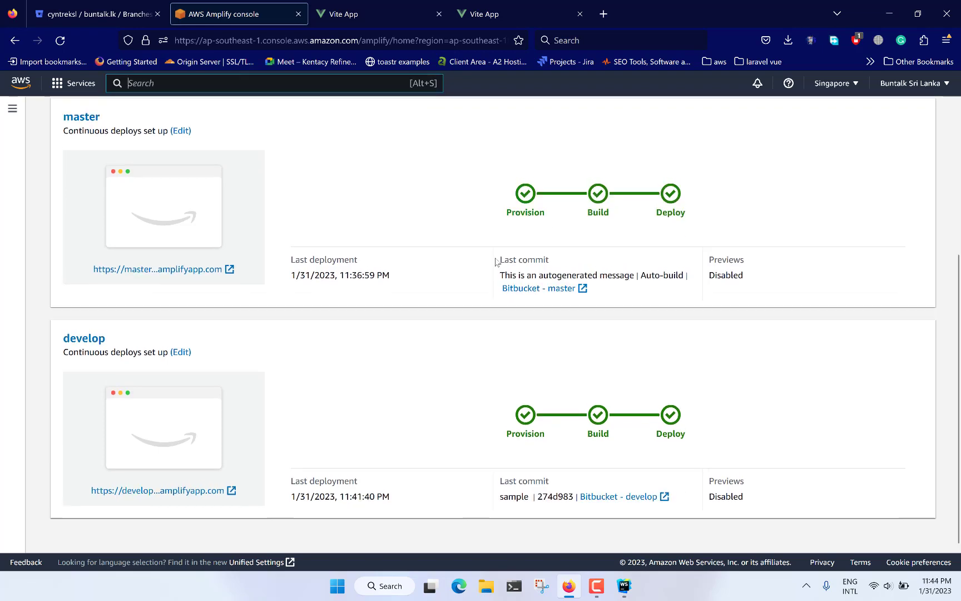
{"action": "scroll", "coordinate": [409, 267], "scroll_direction": "up", "scroll_amount": 1}
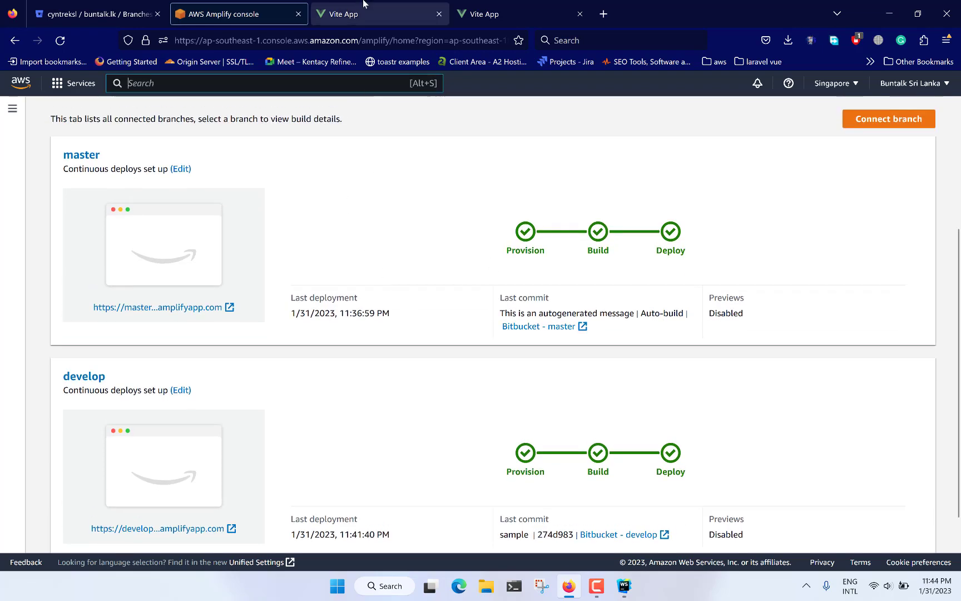
Step: Reload the deployed develop site and check its message heading
{"action": "left_click", "coordinate": [378, 14]}
{"action": "left_click", "coordinate": [201, 41]}
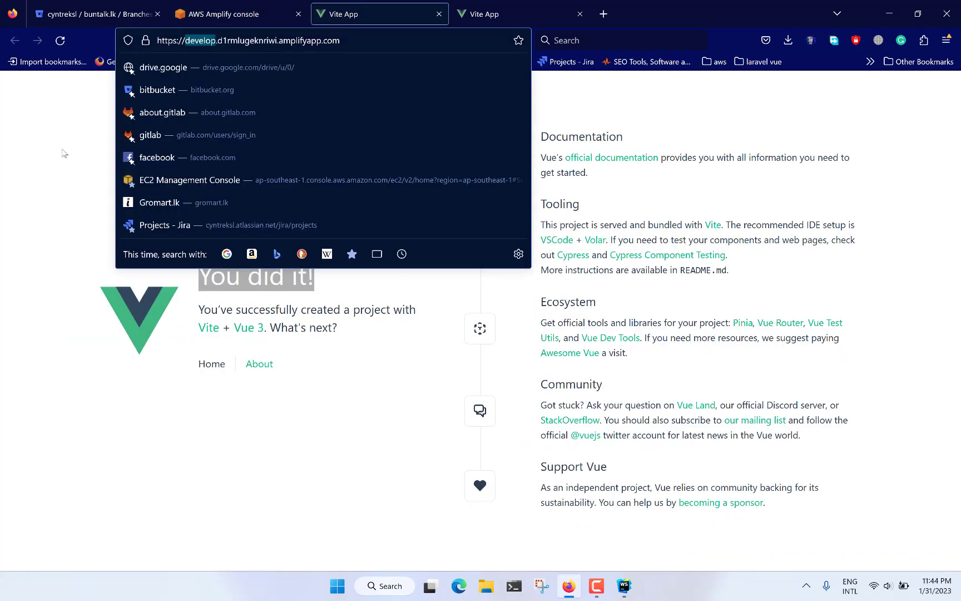
{"action": "left_click", "coordinate": [100, 356]}
{"action": "left_click", "coordinate": [60, 41]}
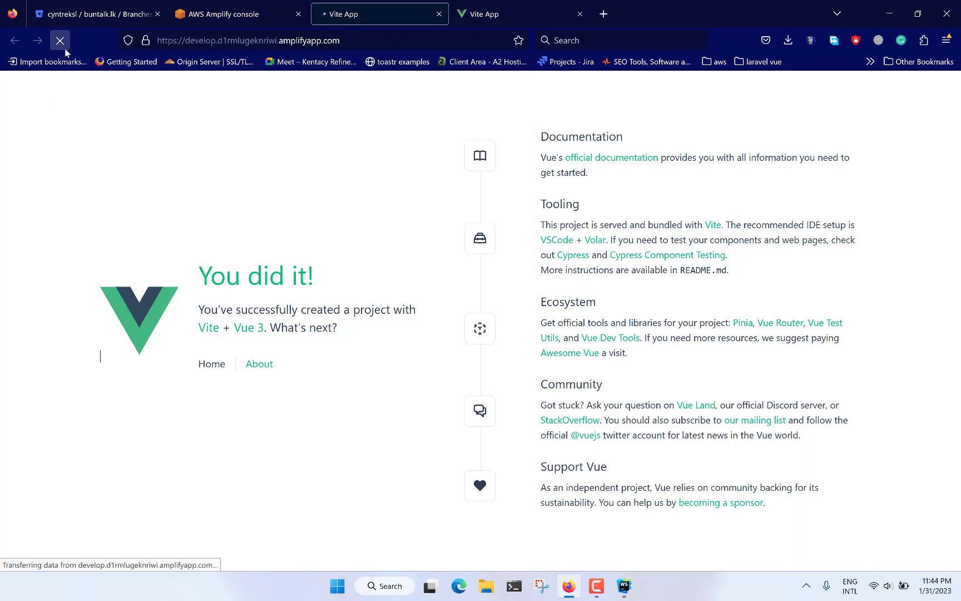
{"action": "double_click", "coordinate": [218, 257]}
{"action": "left_click_drag", "start_coordinate": [288, 289], "coordinate": [290, 291]}
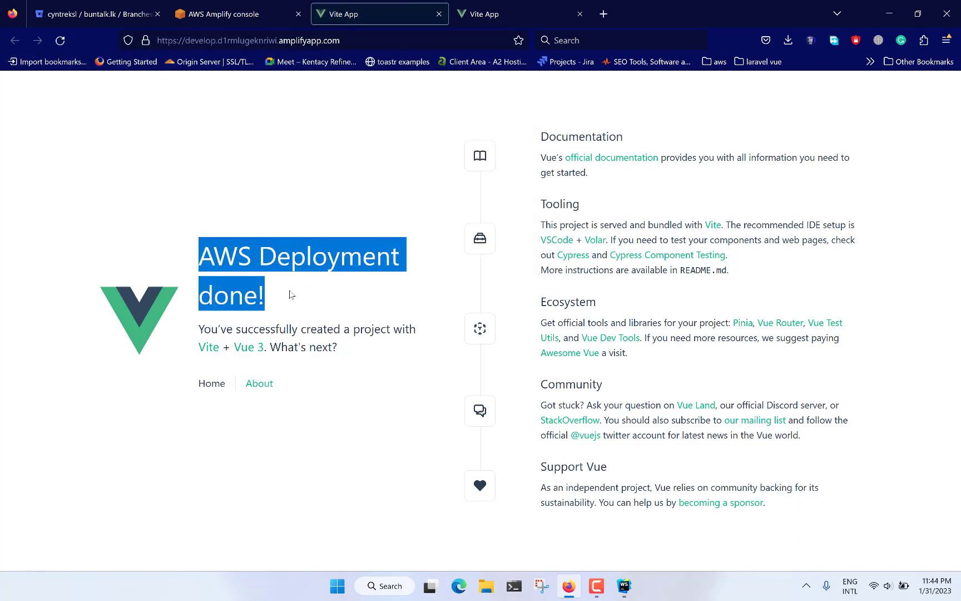
Step: Reload the deployed master site and compare its heading with the develop site's
{"action": "left_click", "coordinate": [484, 14]}
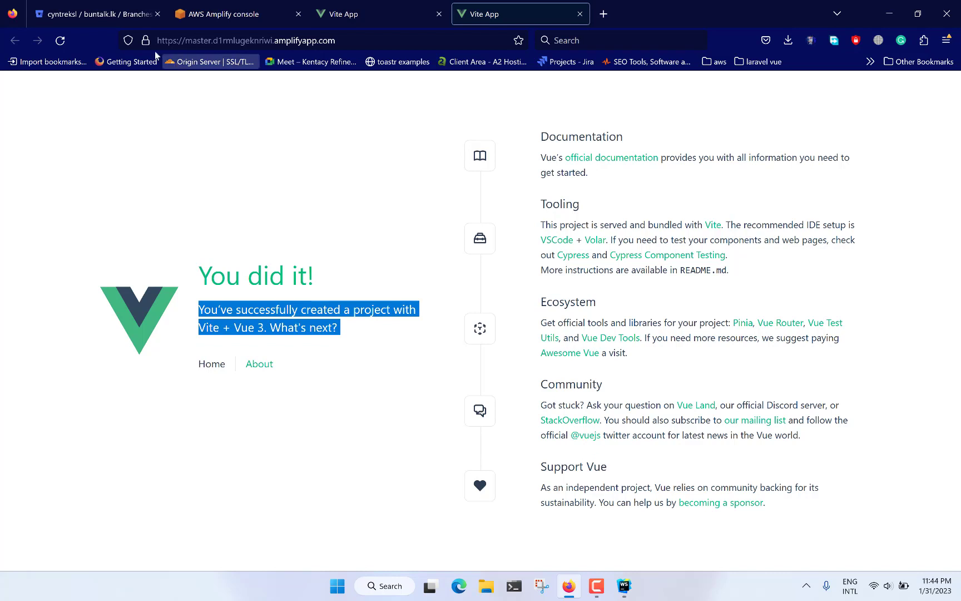
{"action": "double_click", "coordinate": [199, 41]}
{"action": "left_click", "coordinate": [61, 41]}
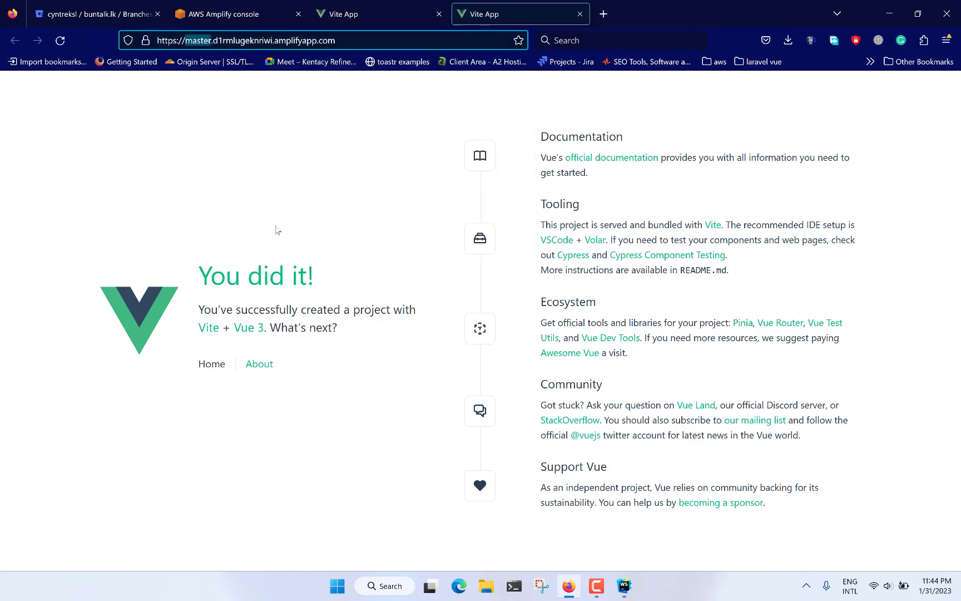
{"action": "left_click", "coordinate": [370, 8]}
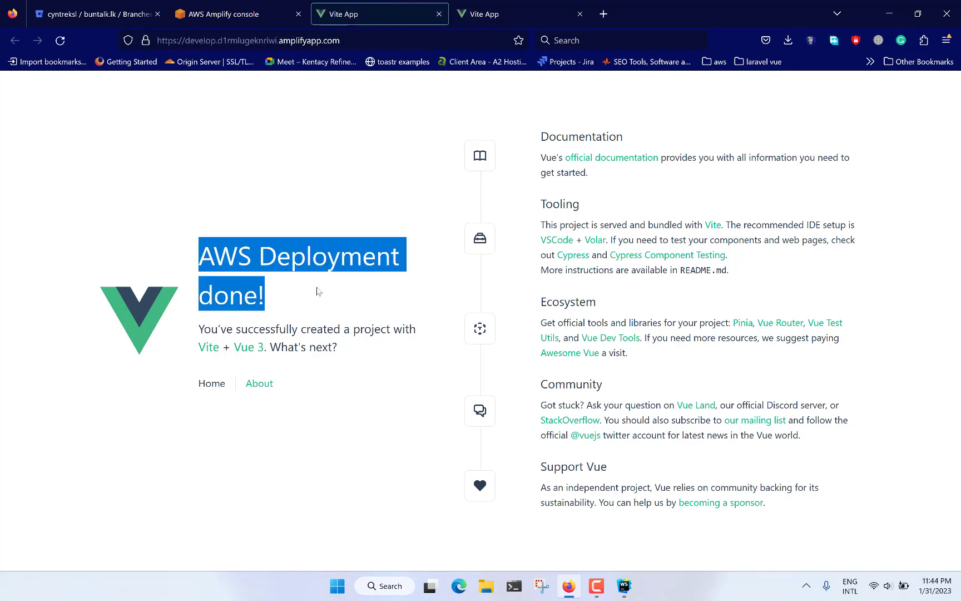